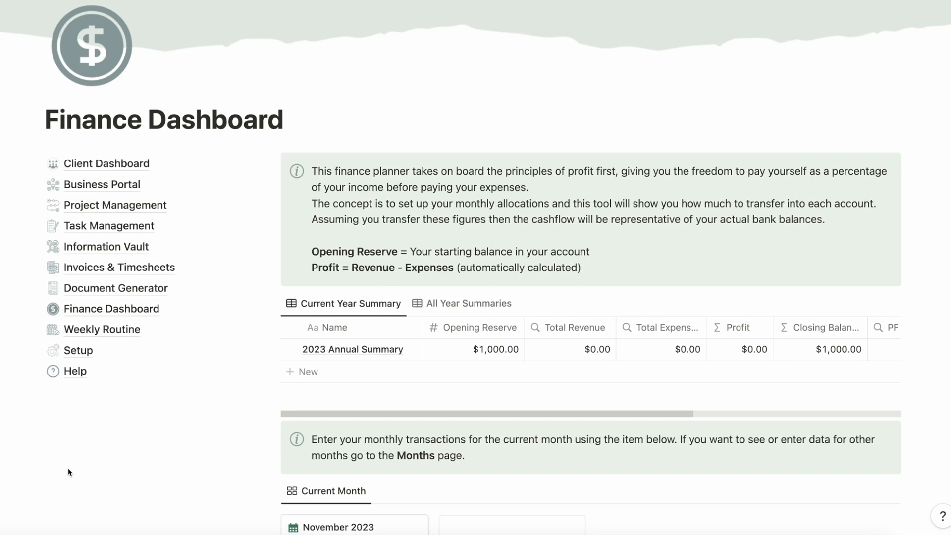
Open the Setup page and expand its Finance Dashboard instructions section.
scroll(105, 480, down, 3)
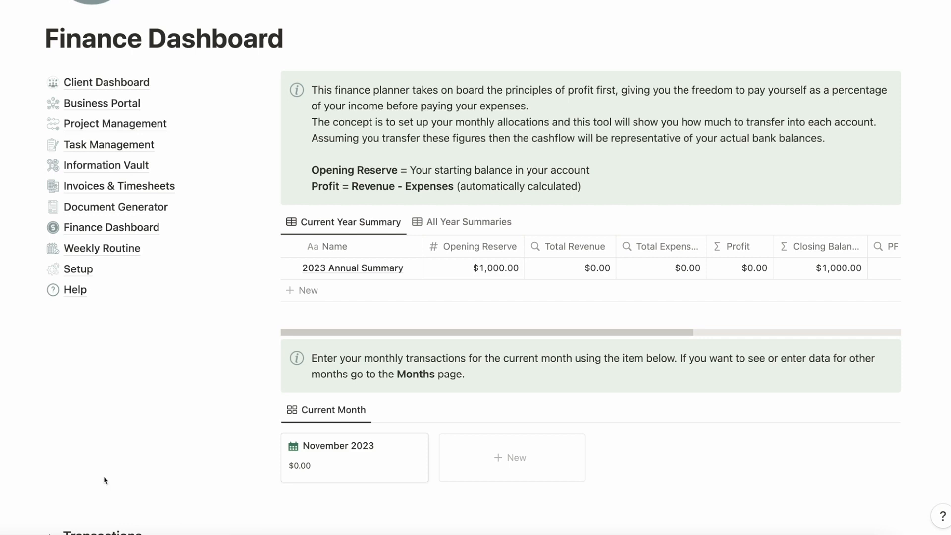
scroll(105, 480, up, 2)
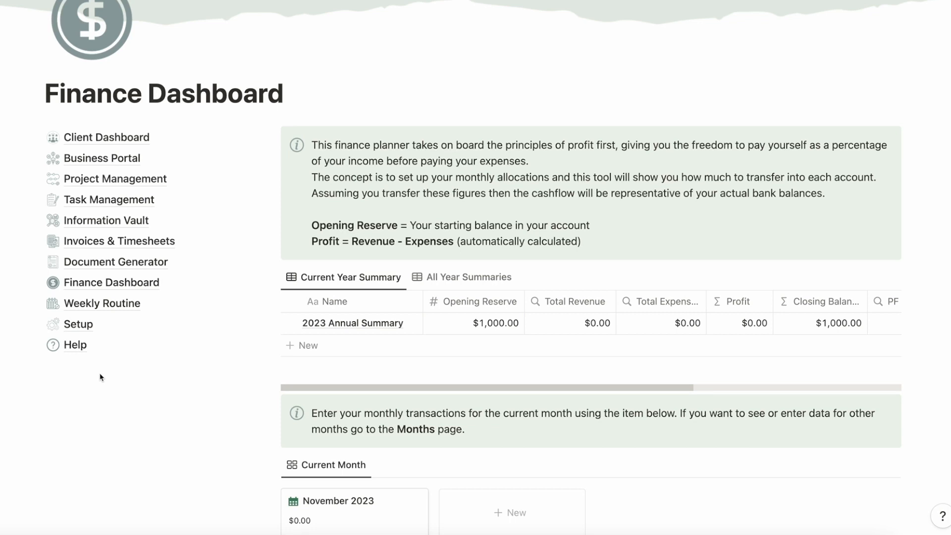
click(77, 324)
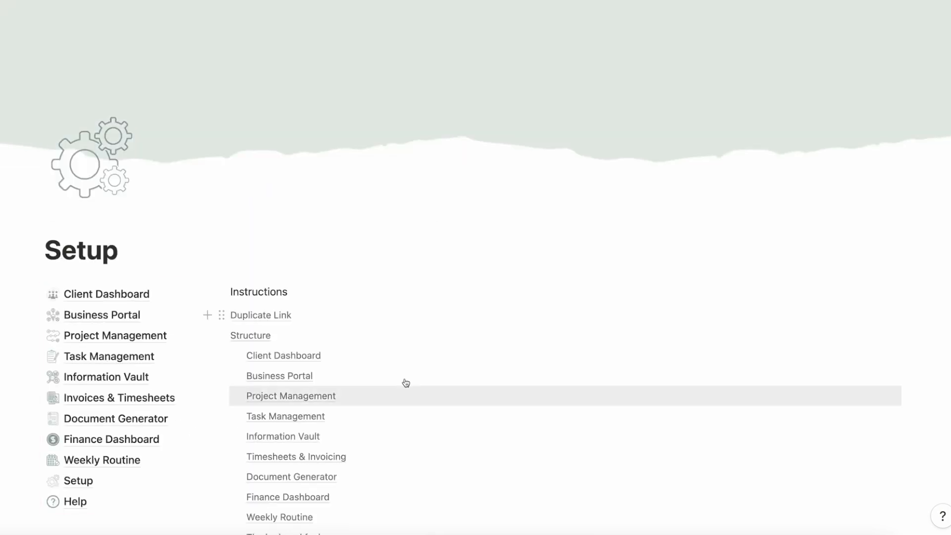
scroll(403, 382, down, 15)
scroll(406, 382, down, 2)
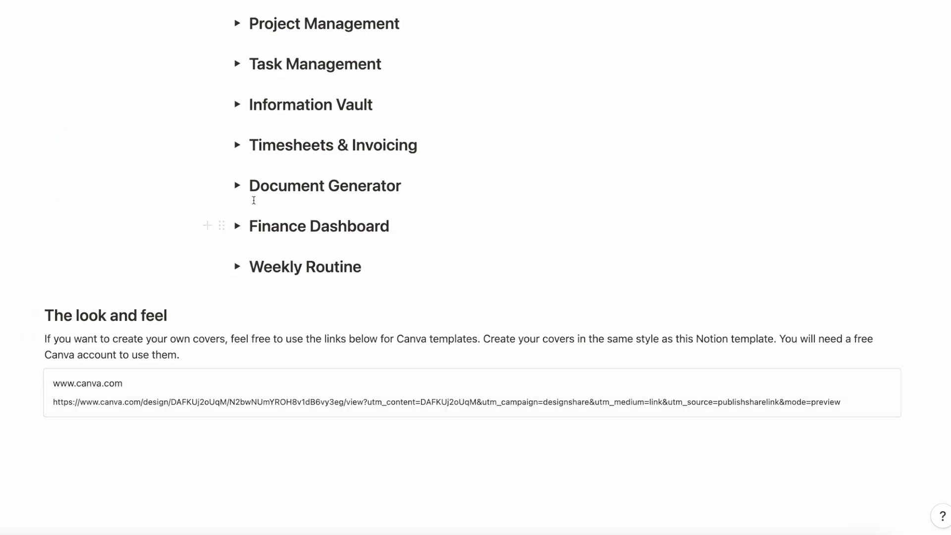
click(237, 226)
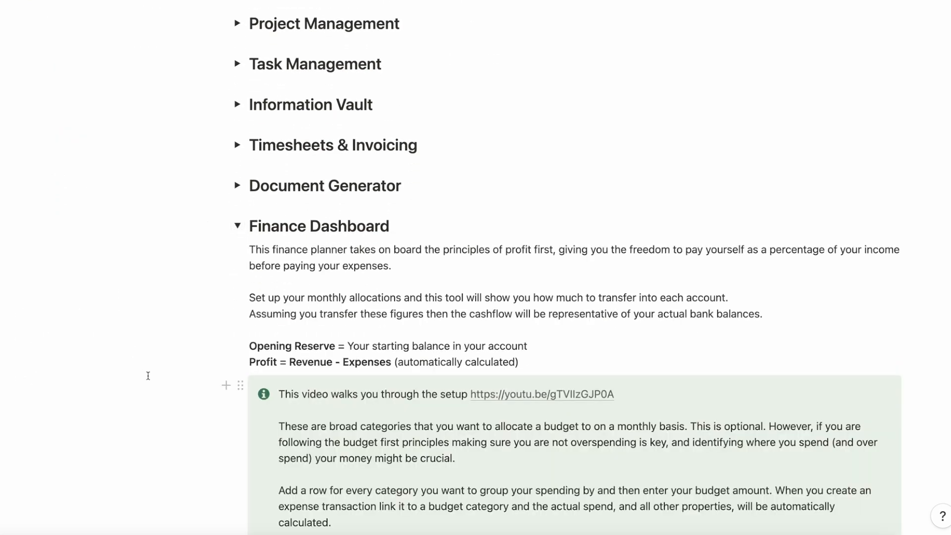
Review the budget instructions and the Expense Category table, then open the Materials & Supplies target cell.
scroll(148, 375, down, 3)
scroll(148, 375, down, 6)
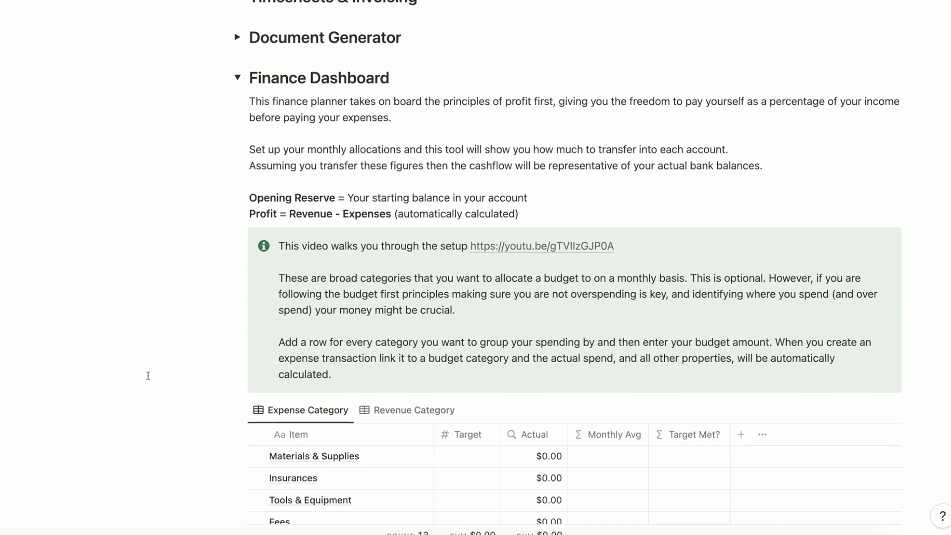
scroll(148, 375, down, 2)
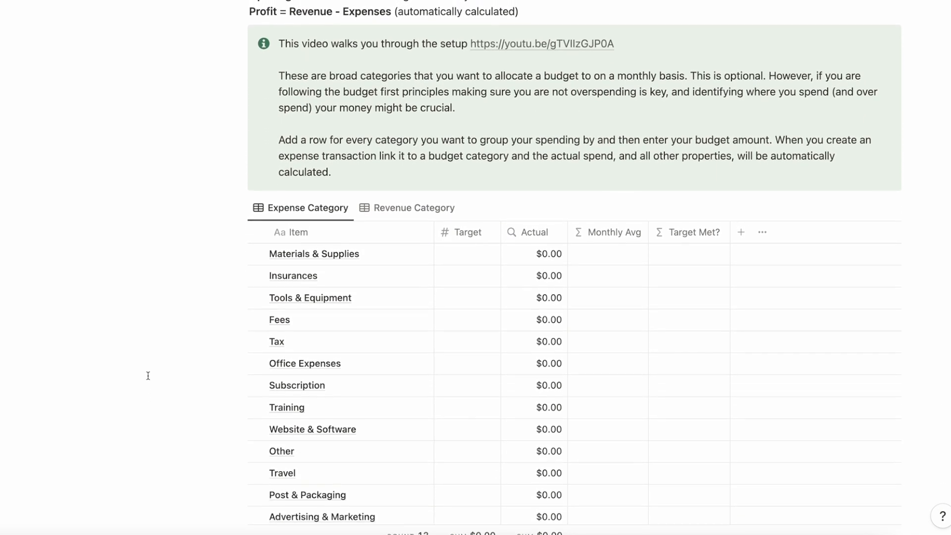
scroll(148, 375, down, 1)
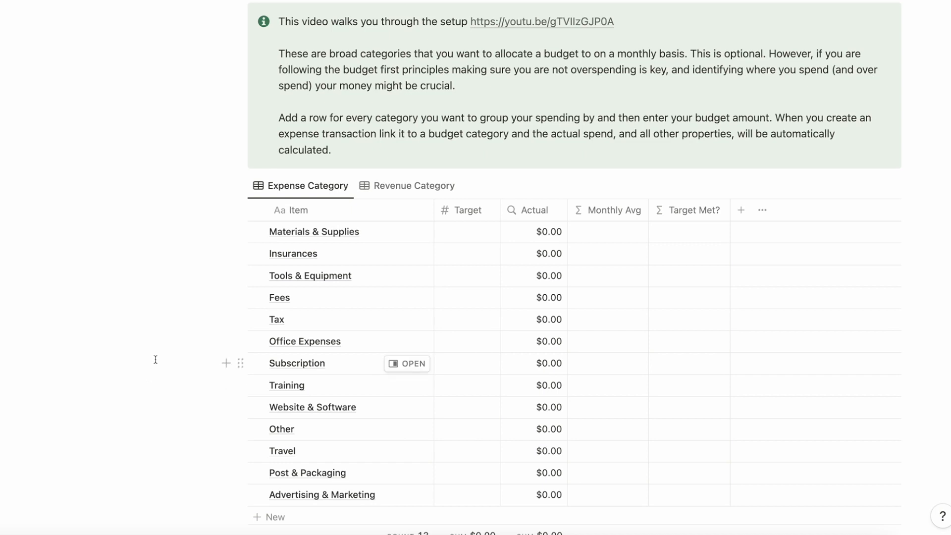
scroll(155, 359, down, 3)
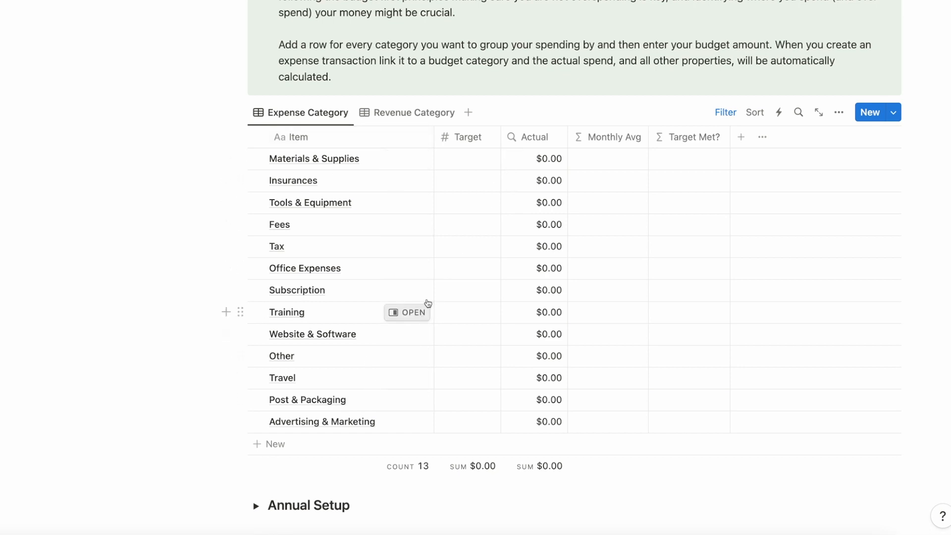
click(455, 160)
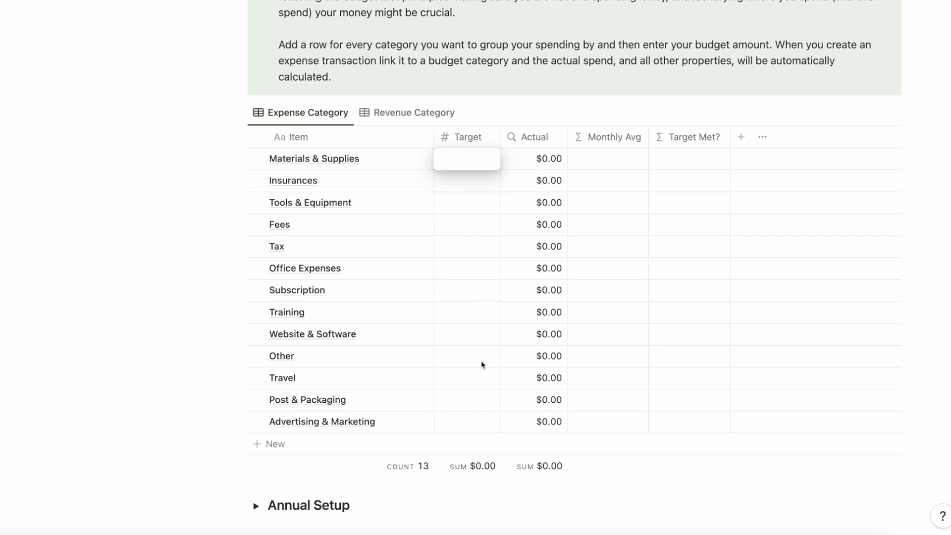
Compare the Revenue Category and Expense Category views of the budget table, ending on Revenue Category.
click(411, 117)
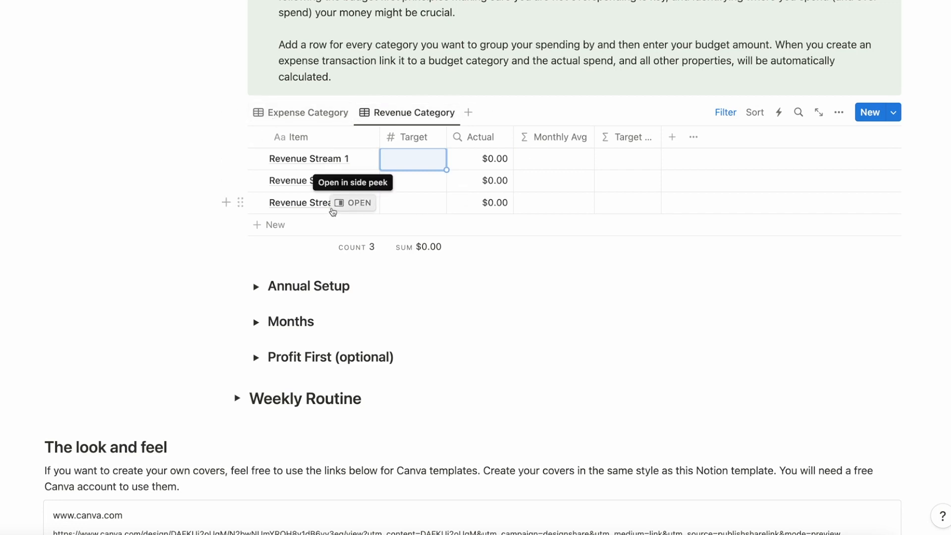
click(296, 114)
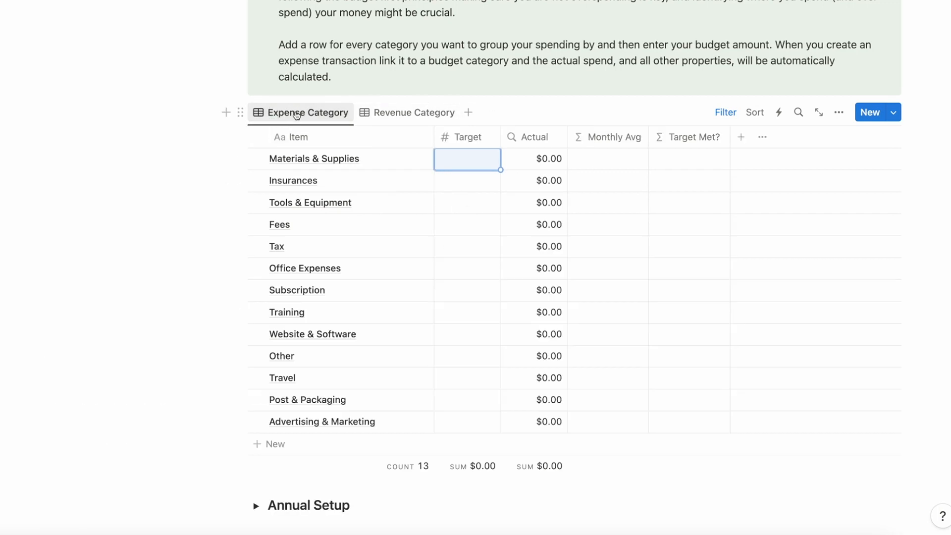
click(408, 112)
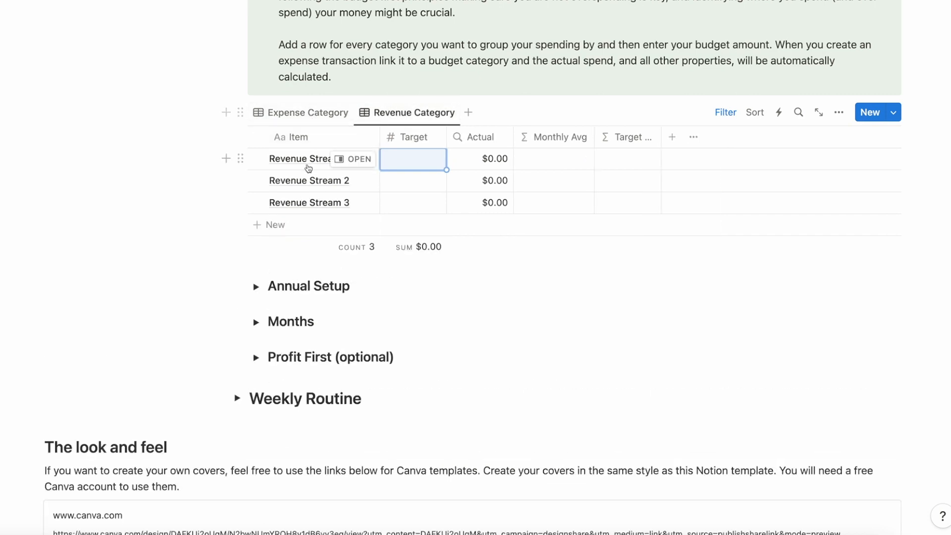
Expand the Annual Setup section and review its New Year Summary table and monthly Profit Targets.
click(256, 286)
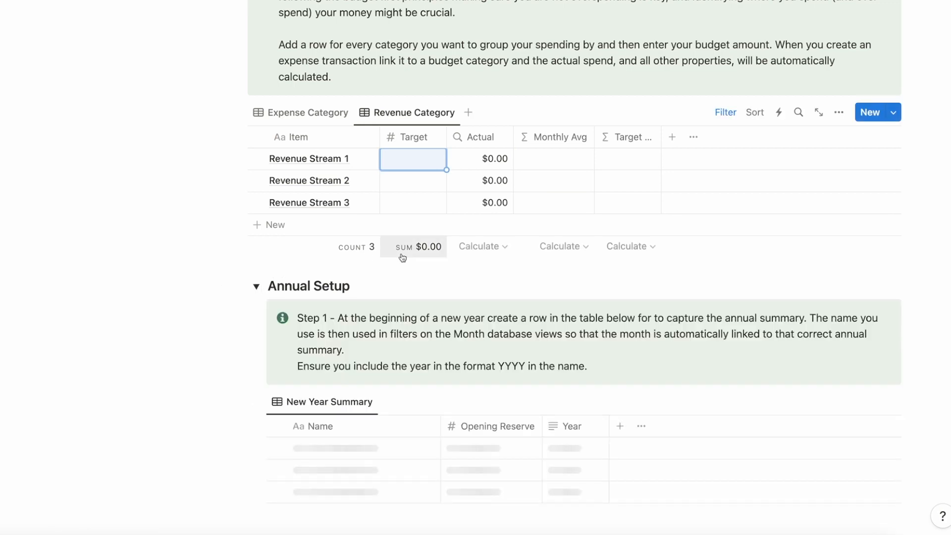
scroll(402, 258, down, 3)
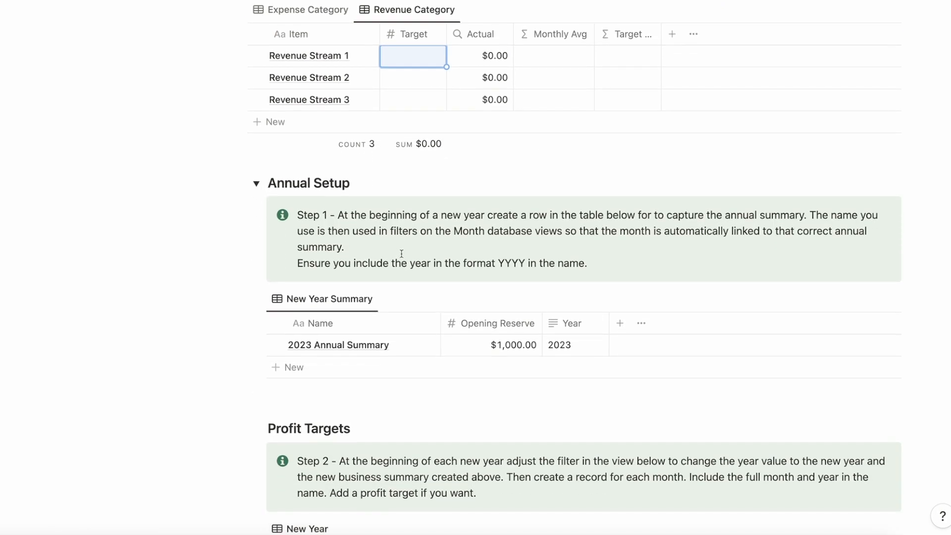
scroll(402, 253, down, 1)
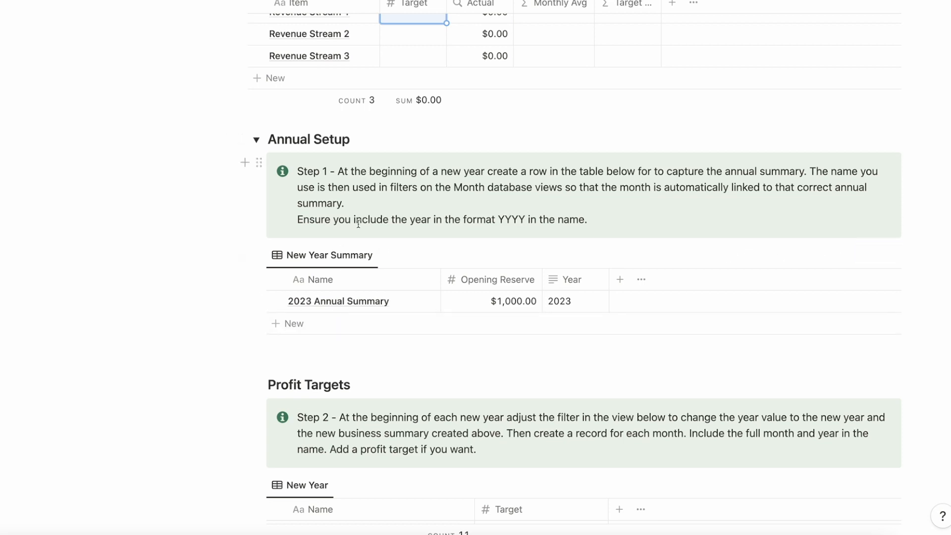
scroll(308, 301, down, 1)
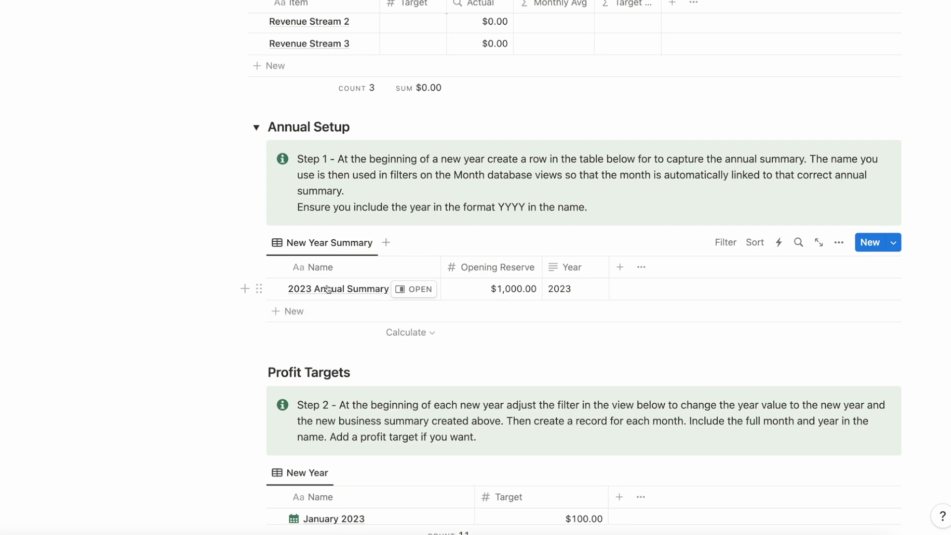
scroll(327, 289, down, 4)
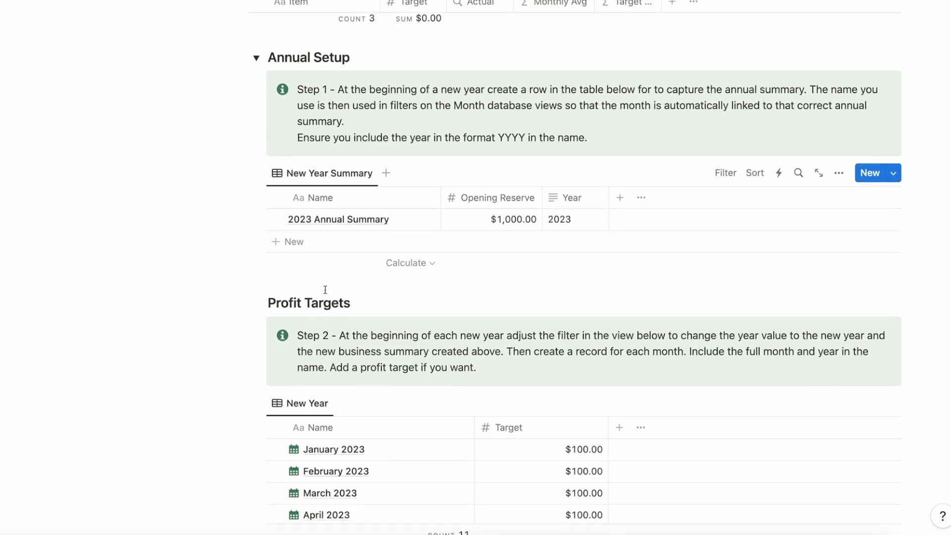
scroll(325, 293, down, 2)
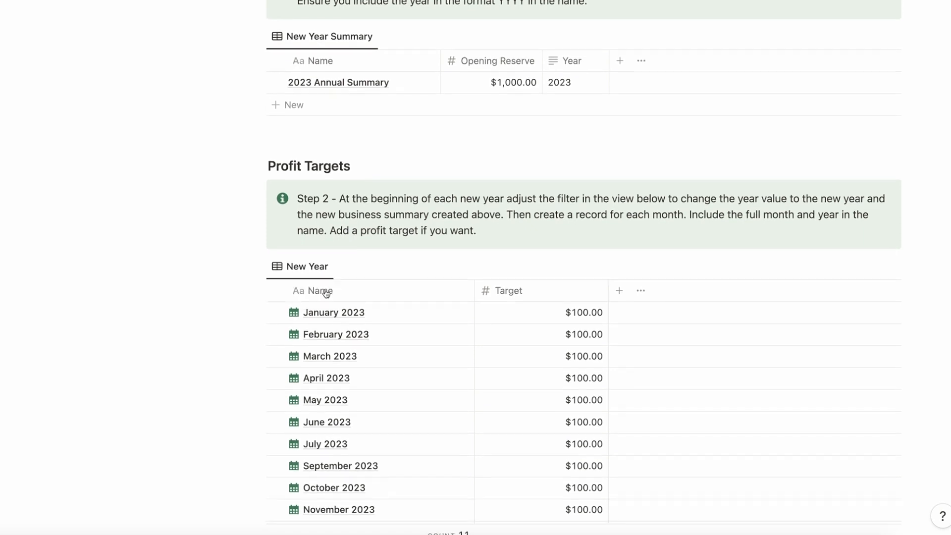
scroll(325, 293, down, 1)
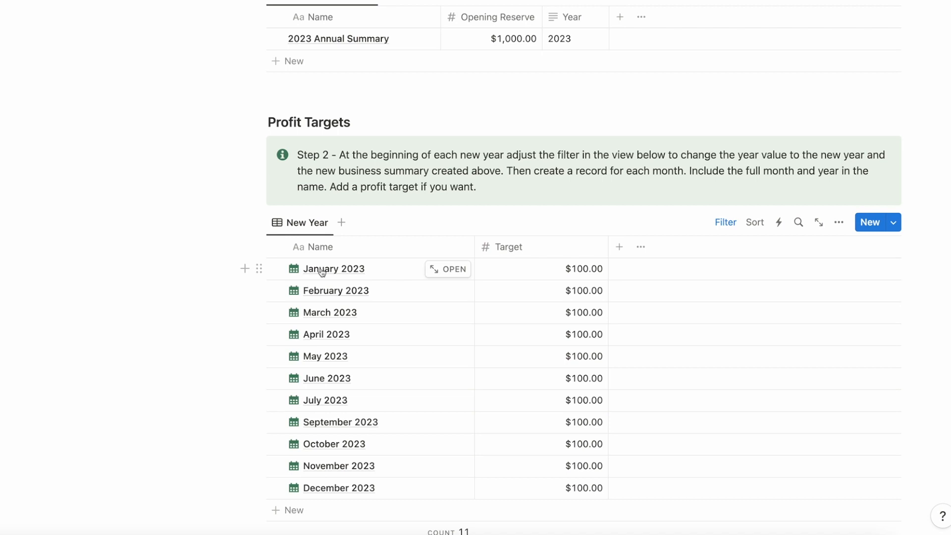
scroll(322, 273, down, 1)
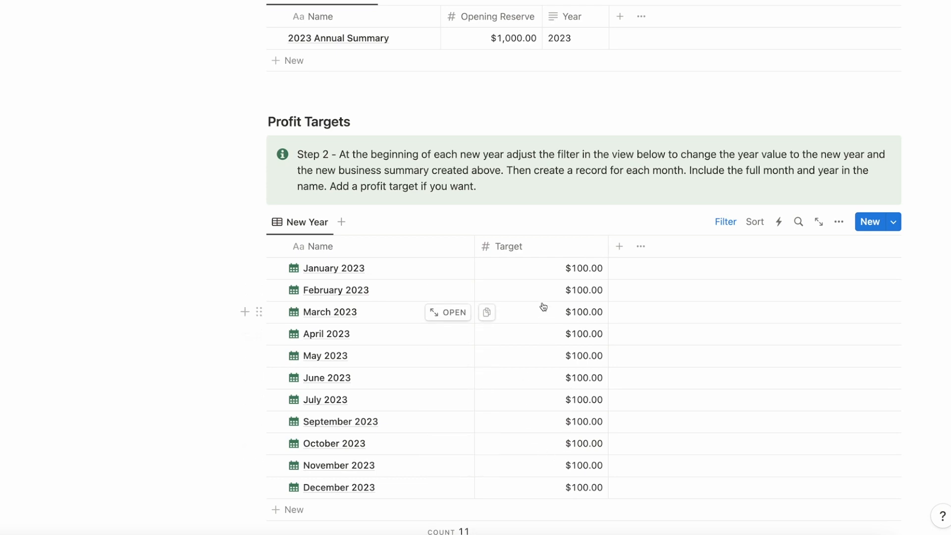
scroll(543, 306, down, 5)
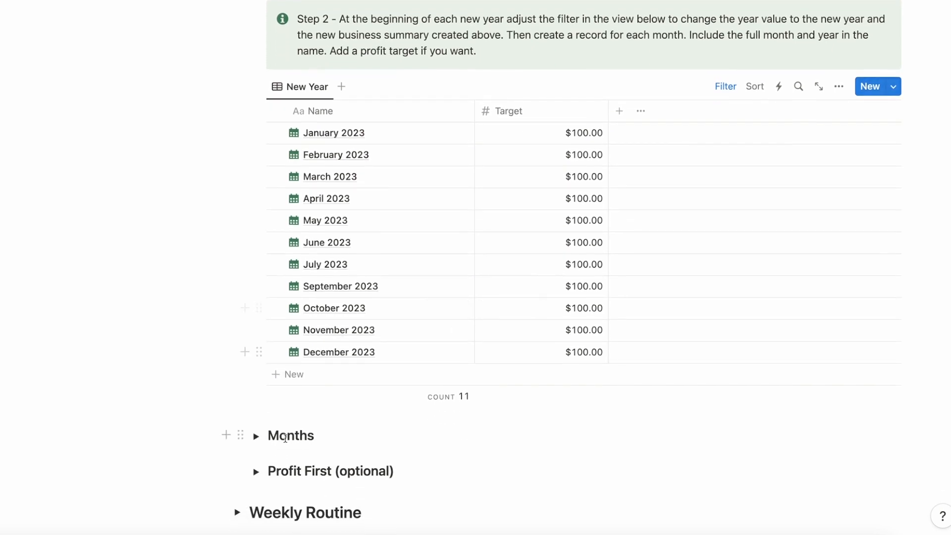
Expand the Months section, review the Current Year month cards, and collapse the section again.
click(257, 436)
scroll(429, 425, down, 5)
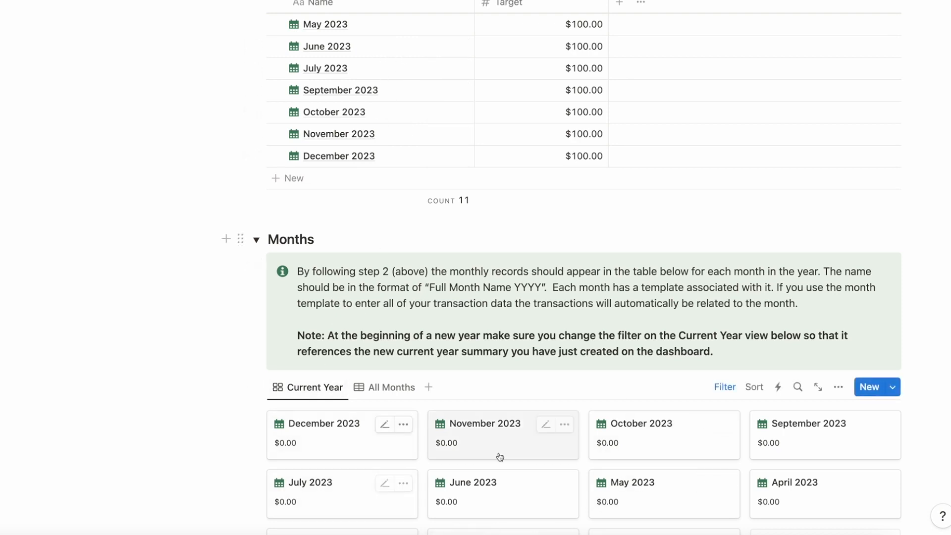
scroll(452, 311, down, 3)
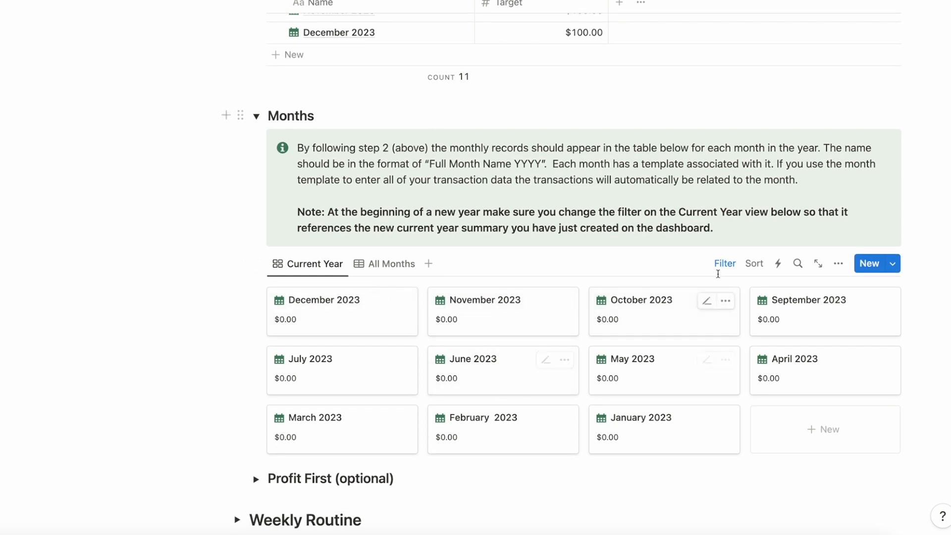
click(256, 116)
In the Profit First section's Month table, change the PF Owners Comp 50% formula to 0.45 * Profit.
click(256, 172)
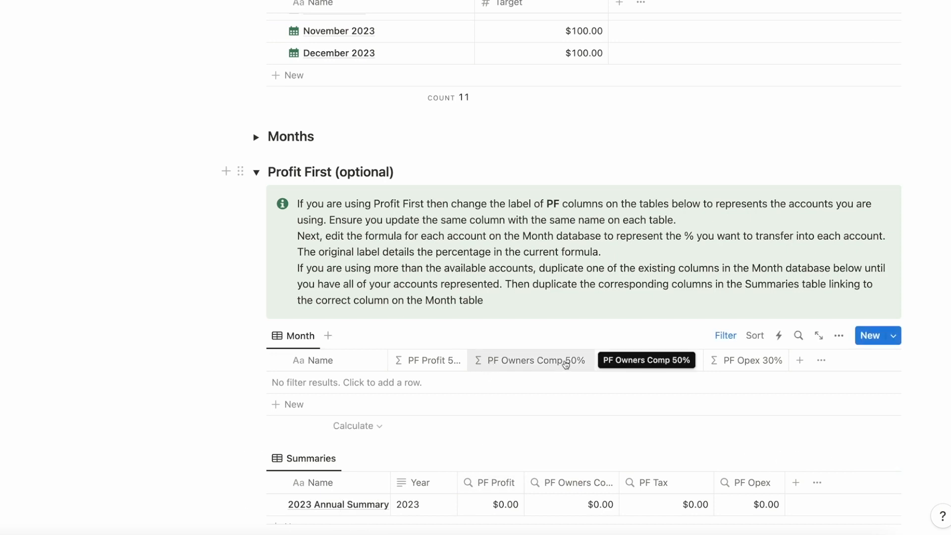
click(519, 364)
click(504, 163)
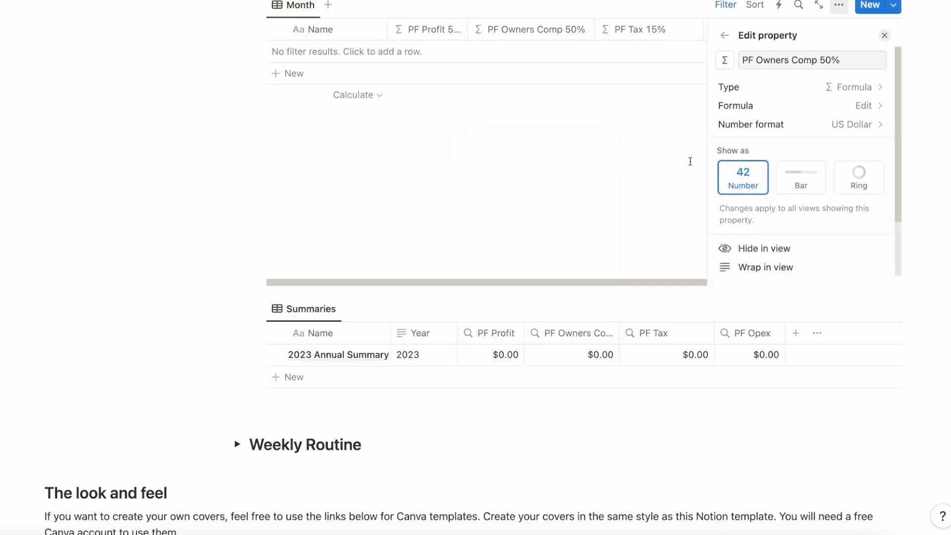
click(853, 107)
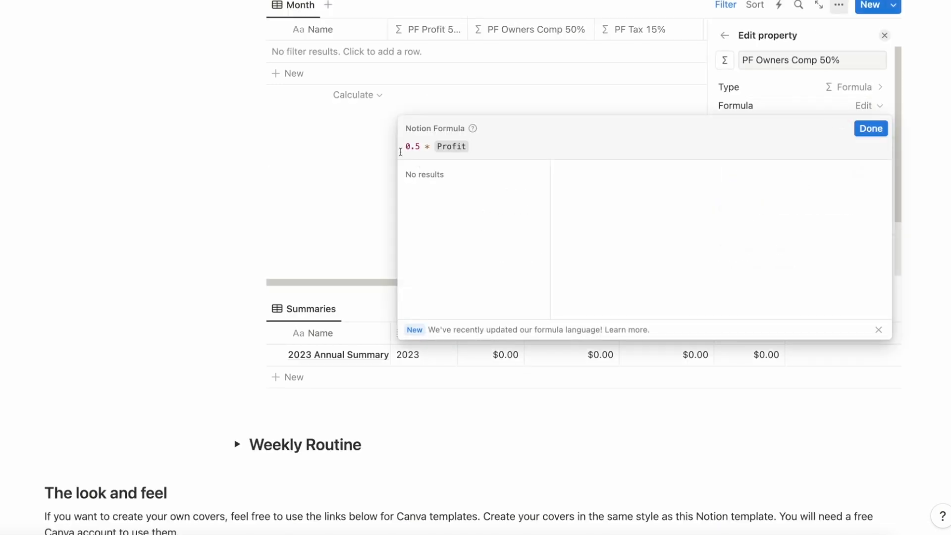
click(417, 144)
double_click(417, 144)
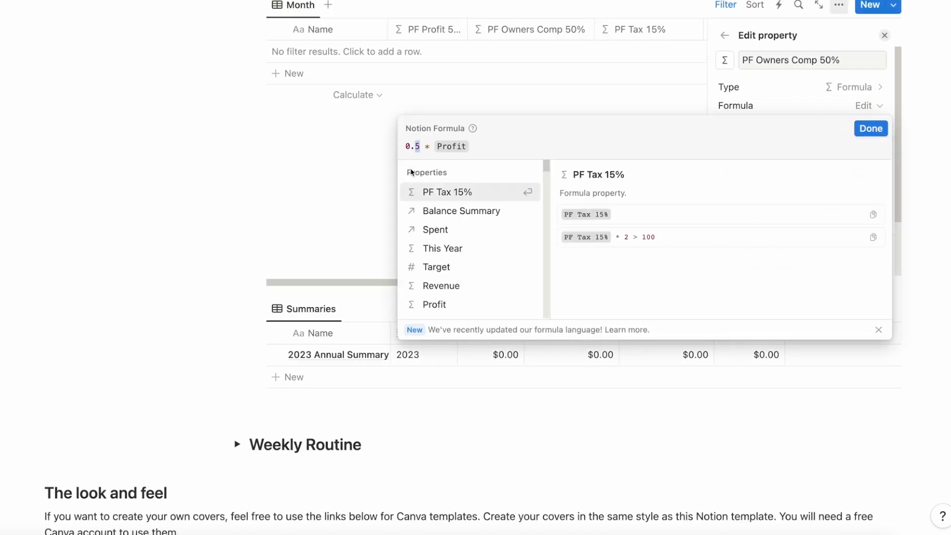
text(45)
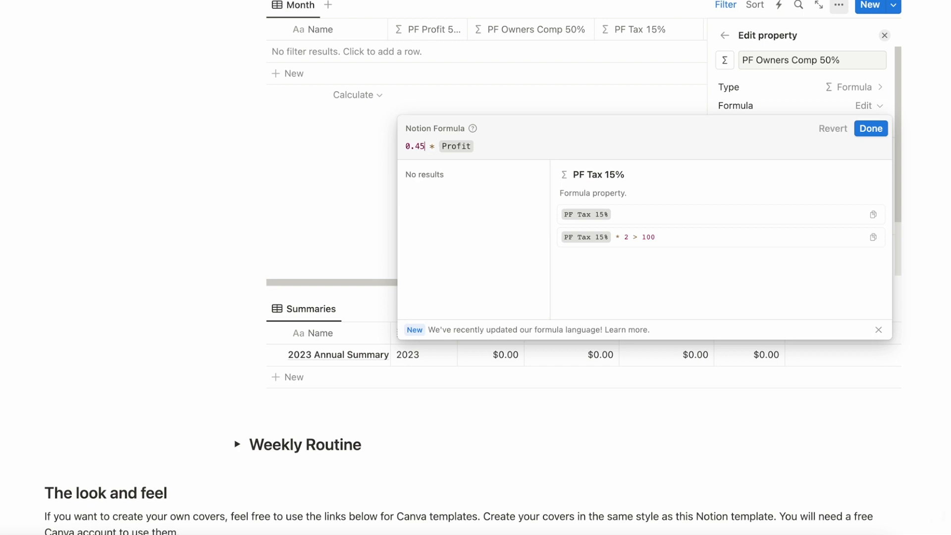
Remove the 4 from the PF Owners Comp 50% formula's multiplier, save the formula and close the property settings.
click(419, 146)
key(BackSpace)
click(870, 129)
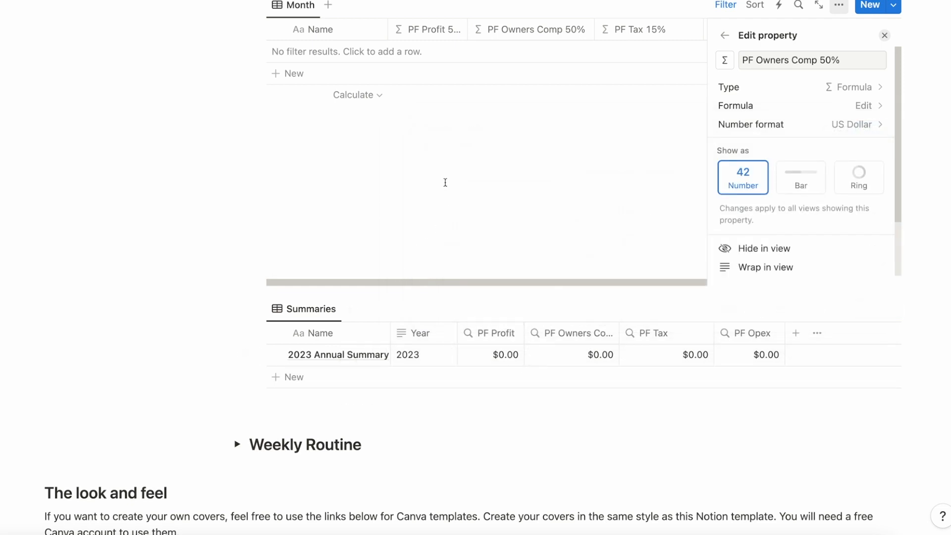
key(Escape)
Collapse the Profit First and Annual Setup sections and return to the Finance Dashboard setup instructions.
scroll(446, 186, up, 4)
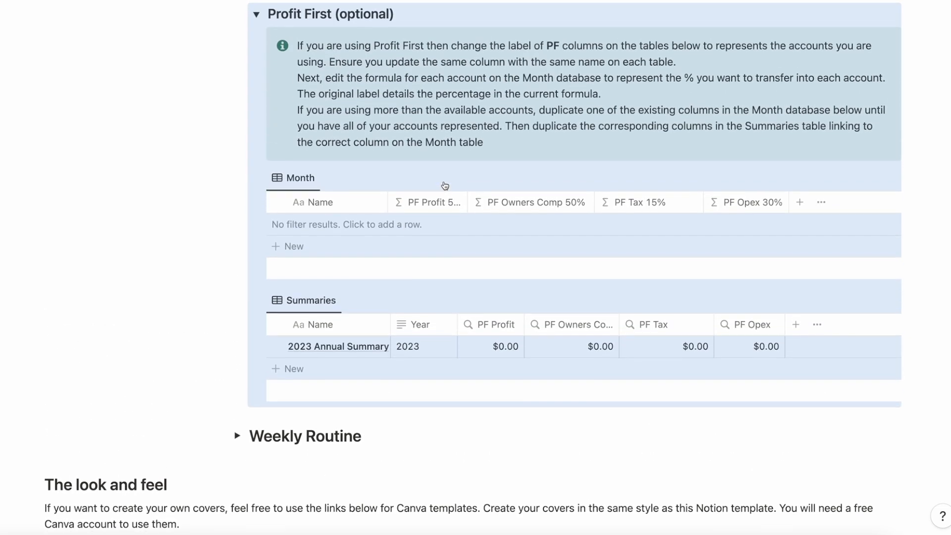
scroll(444, 181, up, 3)
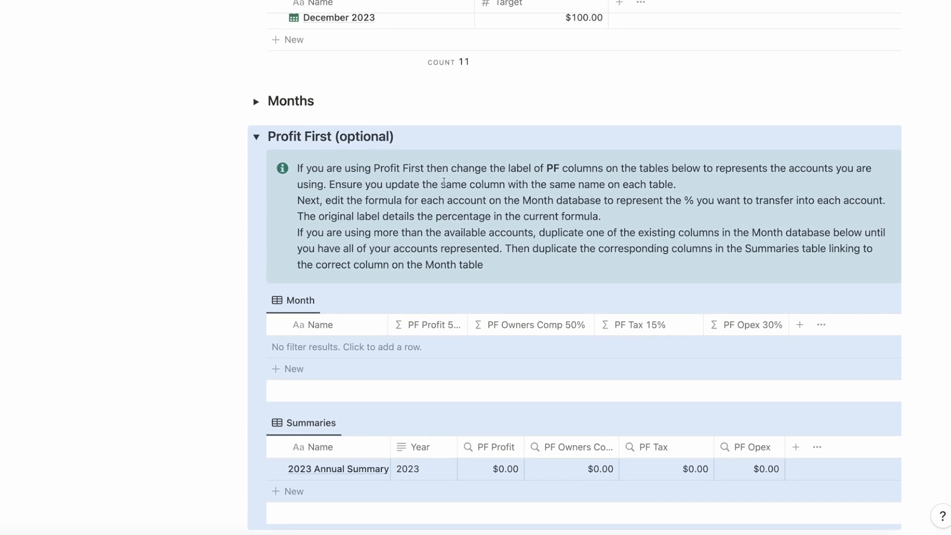
click(257, 137)
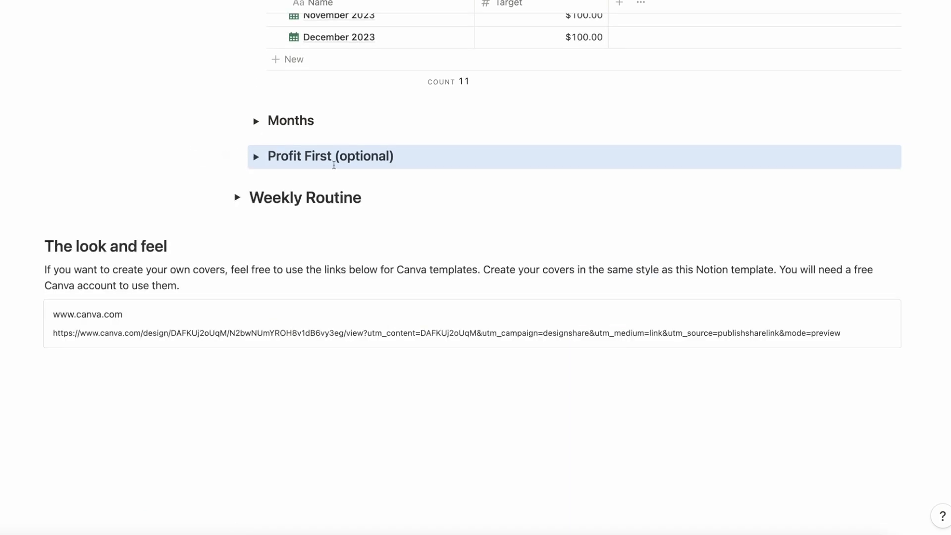
scroll(385, 164, up, 13)
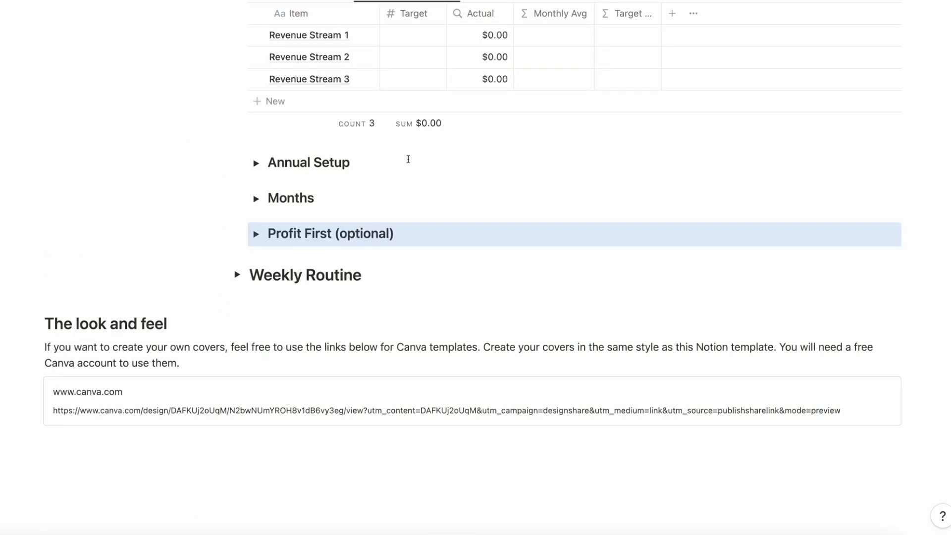
scroll(409, 163, up, 1)
scroll(408, 164, up, 17)
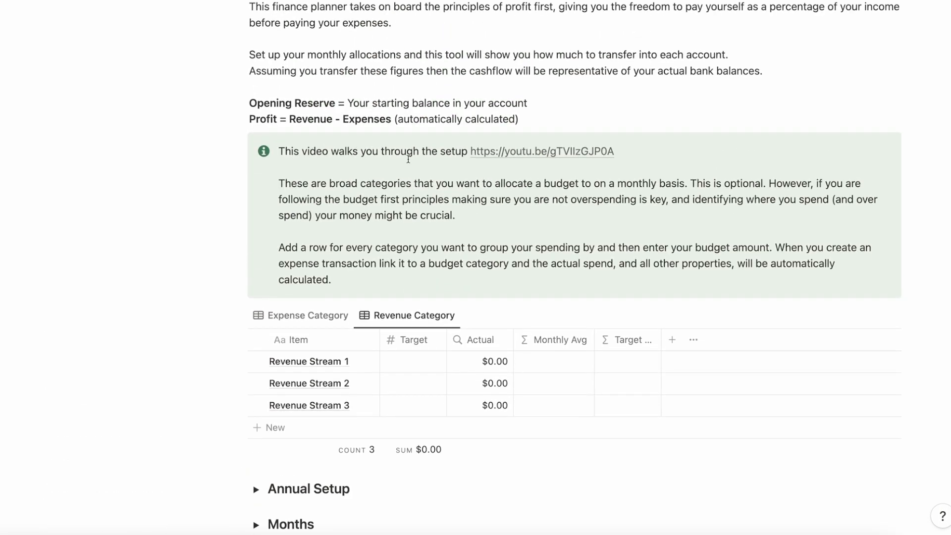
Open the Finance Dashboard page from Setup and review its Current Year Summary and Current Month sections.
scroll(408, 159, up, 8)
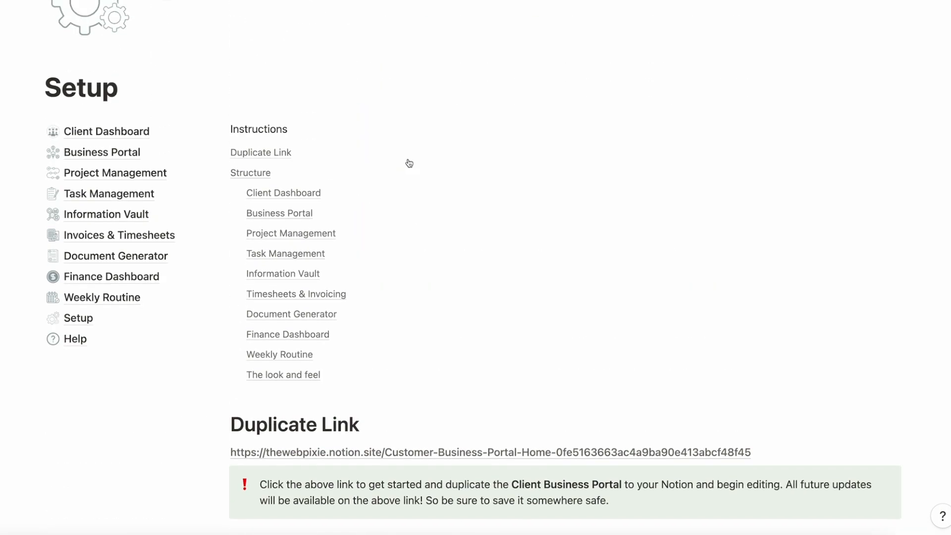
click(127, 272)
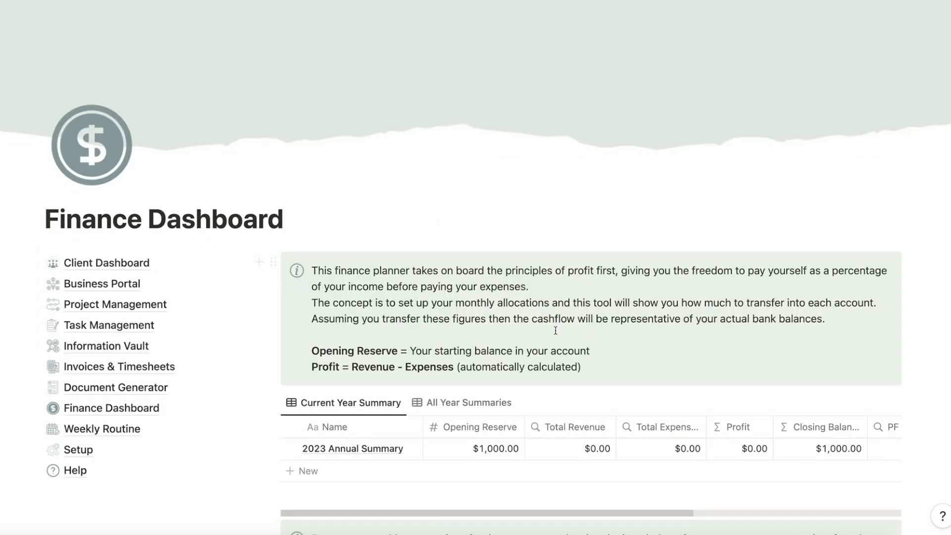
scroll(557, 335, down, 5)
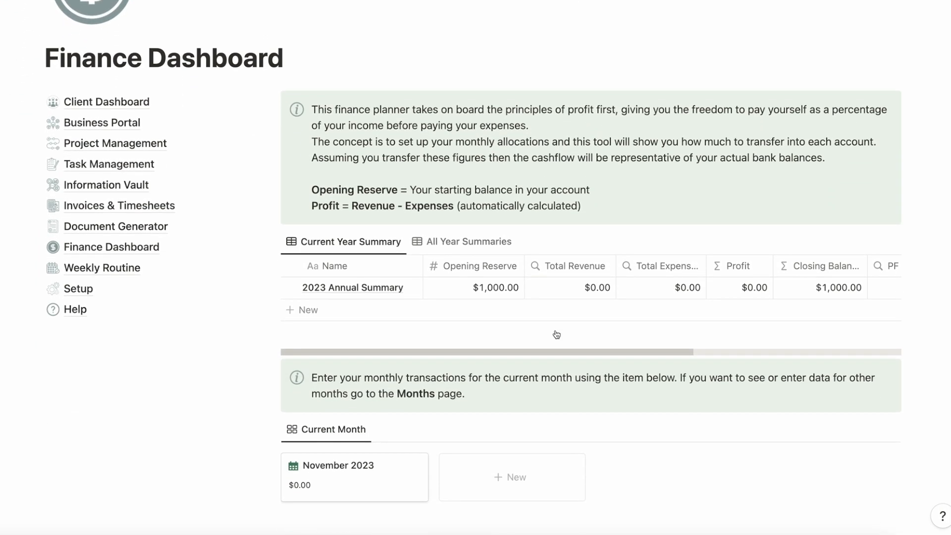
scroll(557, 335, down, 2)
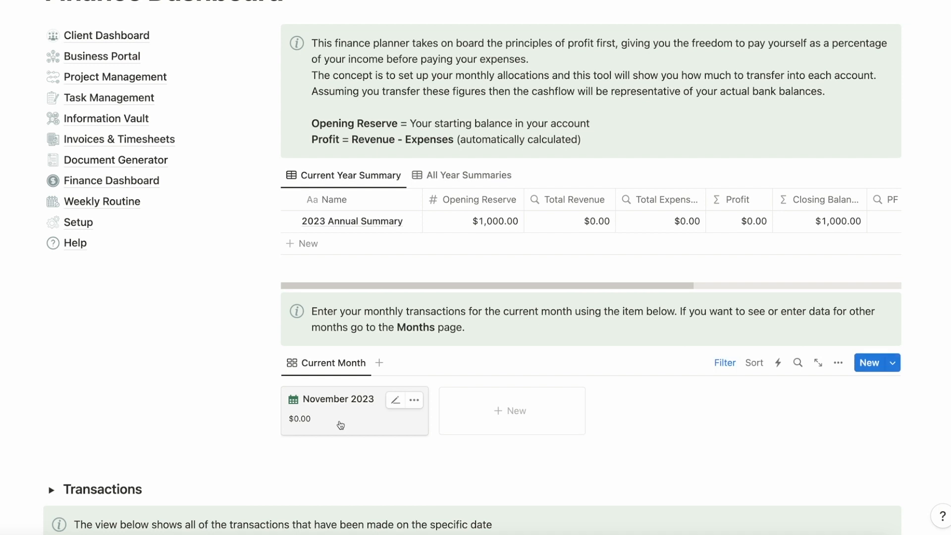
scroll(329, 422, down, 1)
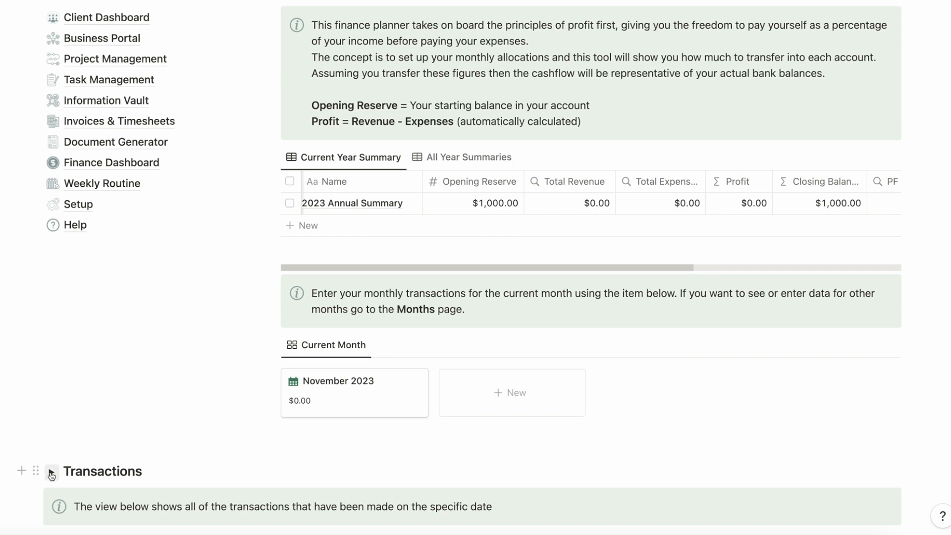
Expand the Transactions section and review its All Revenue and All Spending tables.
click(52, 472)
scroll(158, 460, down, 4)
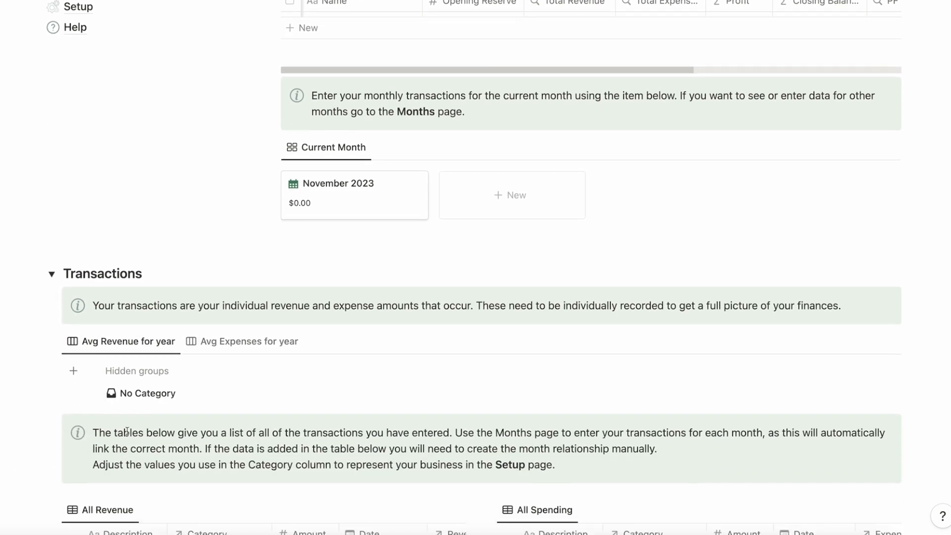
scroll(190, 399, down, 3)
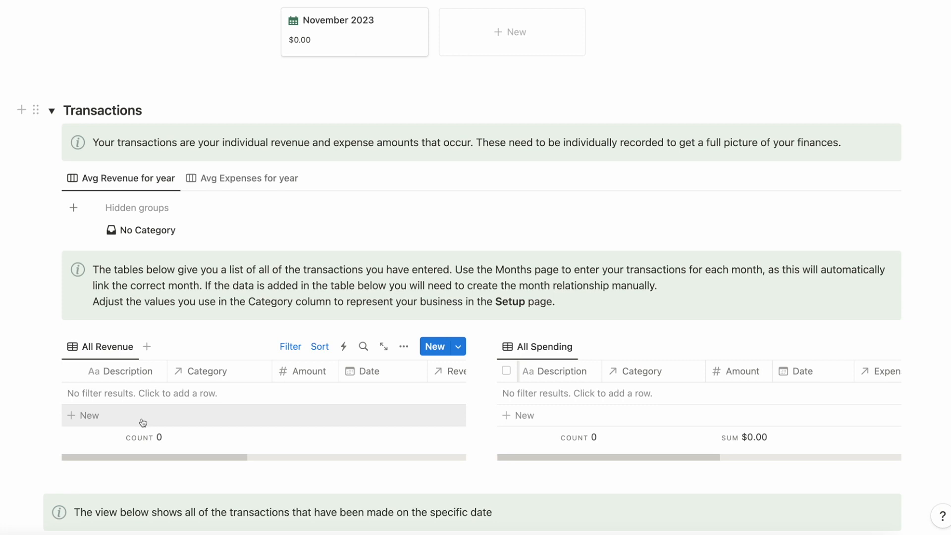
Open the November 2023 month page and go to its Income and Expenses tables.
click(330, 46)
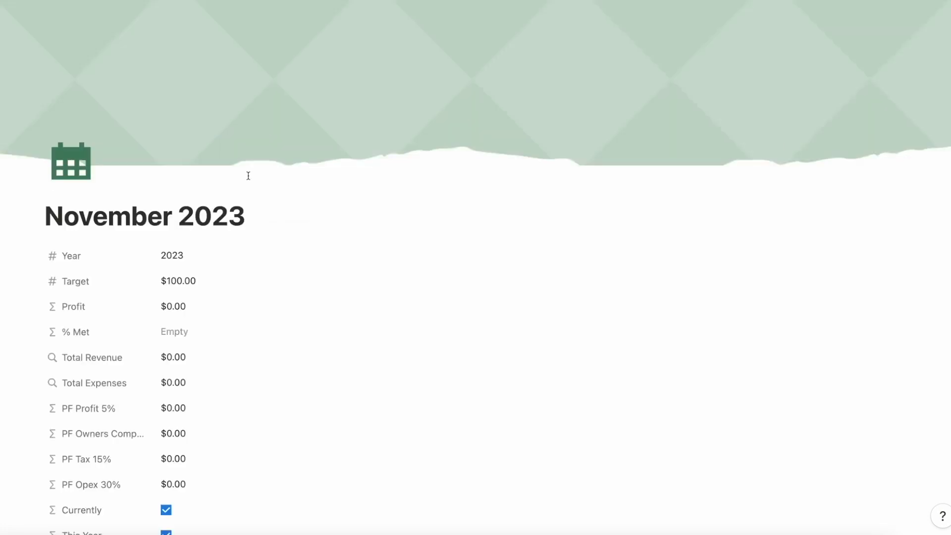
scroll(331, 258, down, 20)
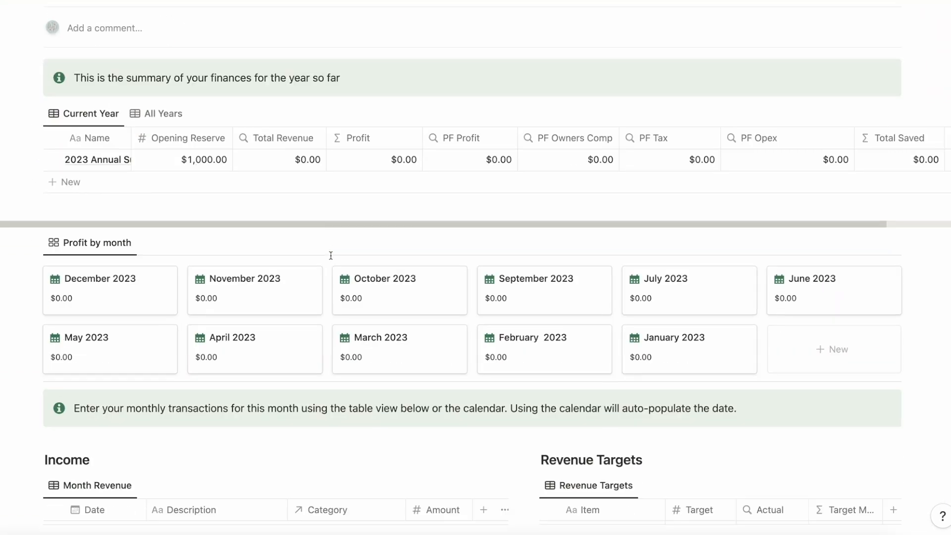
scroll(331, 256, down, 5)
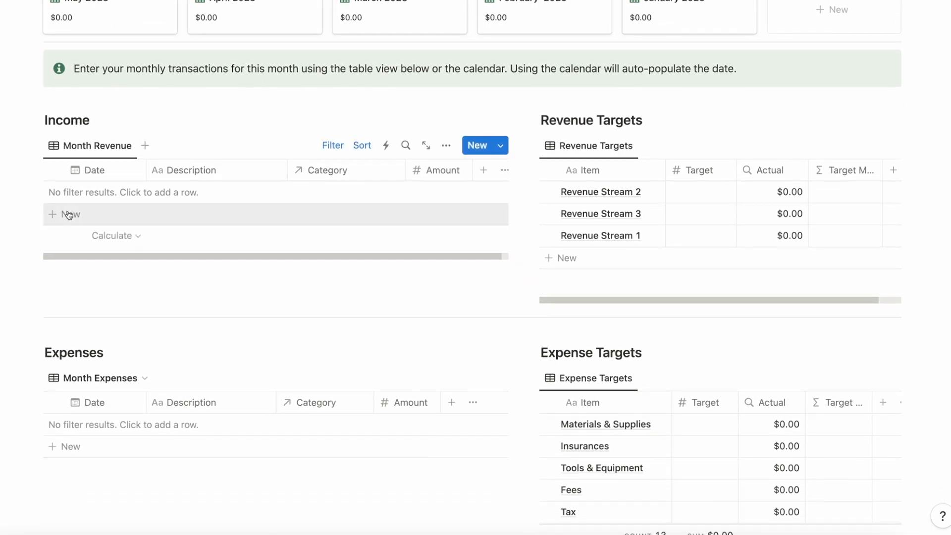
Add an Income row described as "Income client" with category Revenue Stream 1 and an amount of 1000.
click(69, 214)
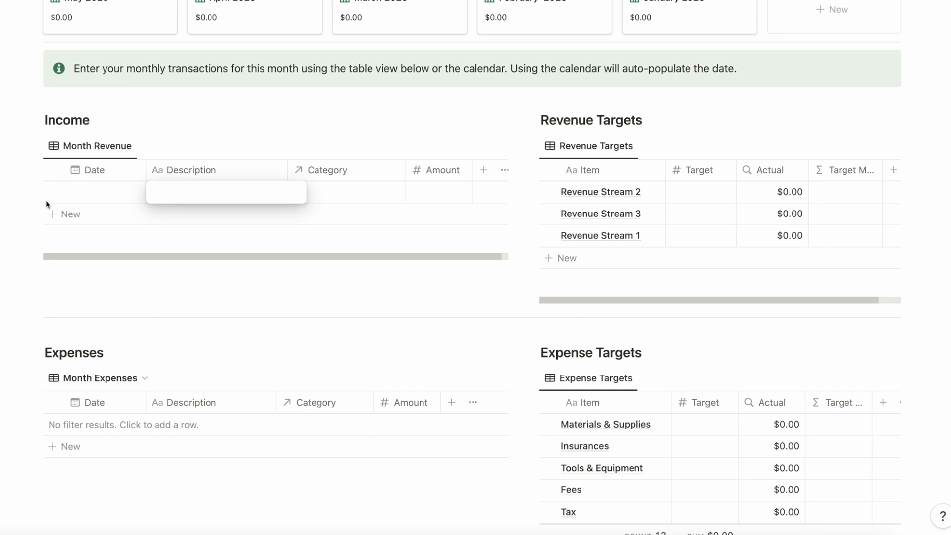
text(Incol)
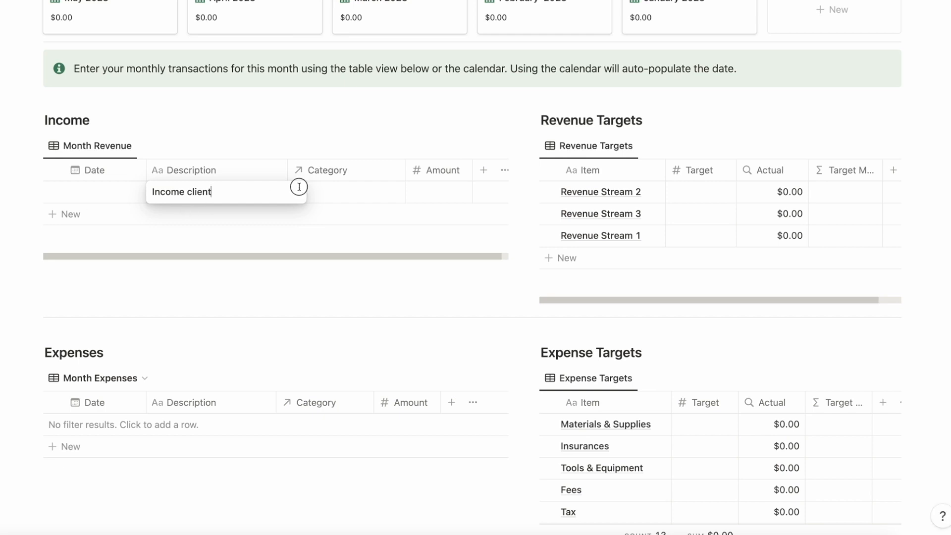
click(336, 194)
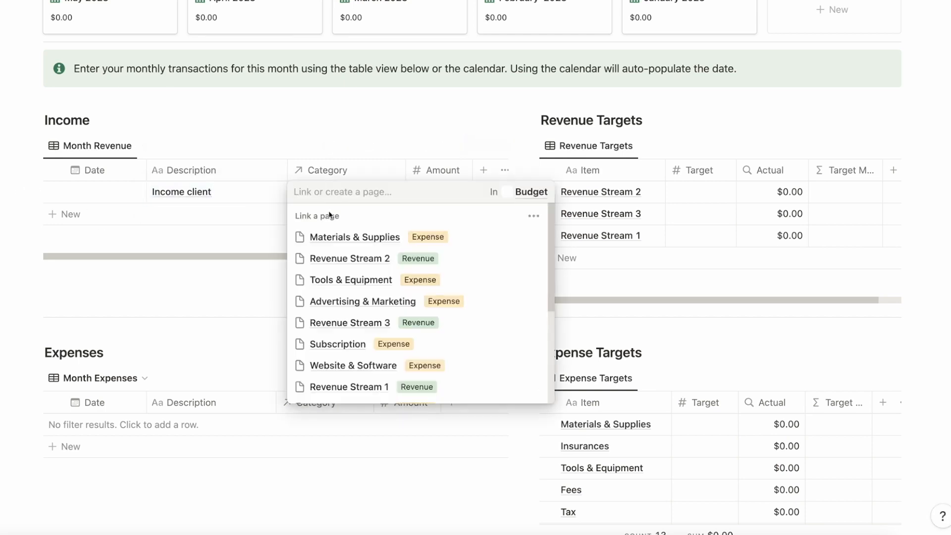
scroll(330, 257, down, 3)
click(329, 218)
click(242, 221)
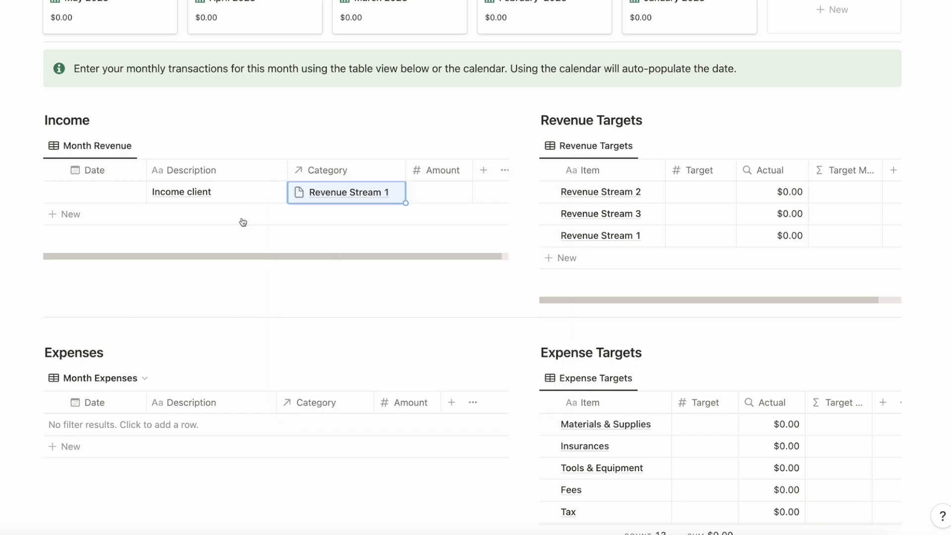
click(429, 194)
scroll(429, 194, up, 1)
text(1000)
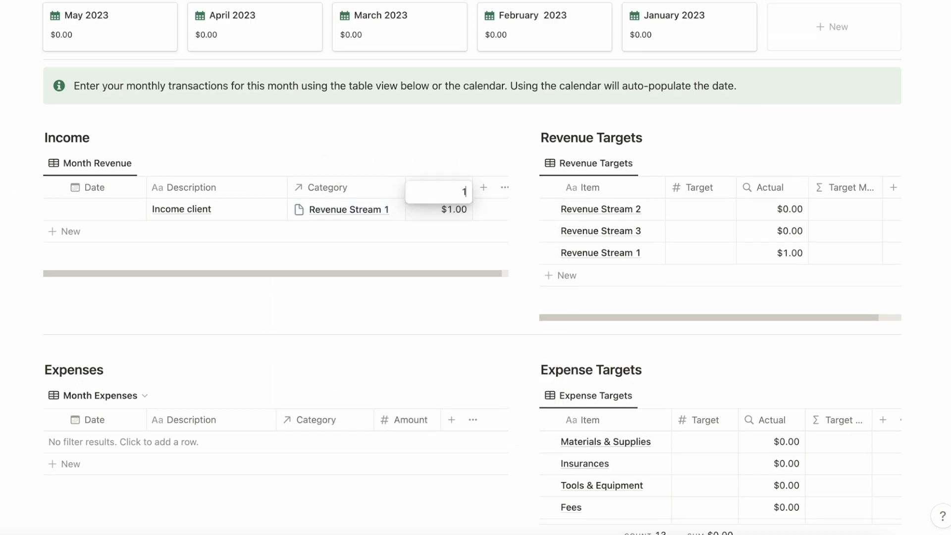
Add a second Income row described as "income client 2" with category Revenue Stream 2 and an amount of 5000.
click(166, 230)
click(168, 229)
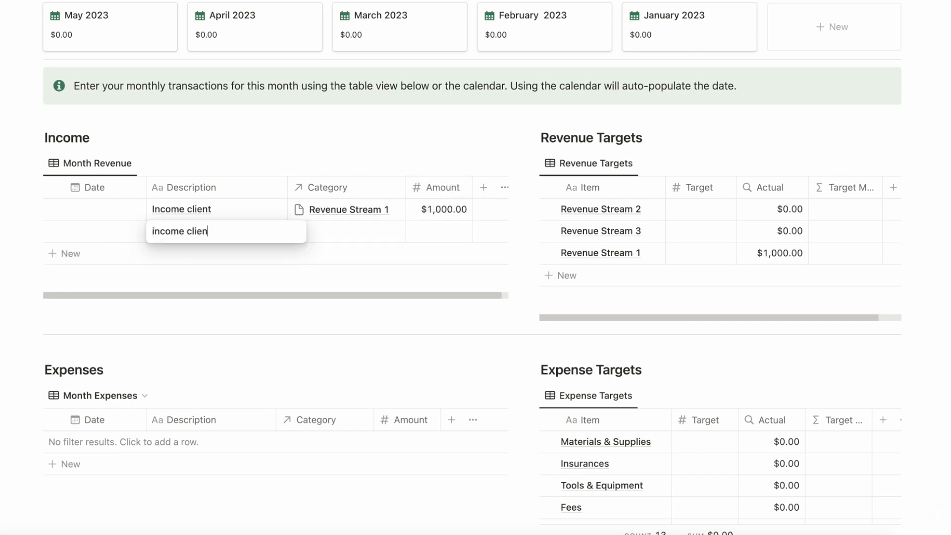
click(348, 234)
click(334, 234)
scroll(364, 388, down, 1)
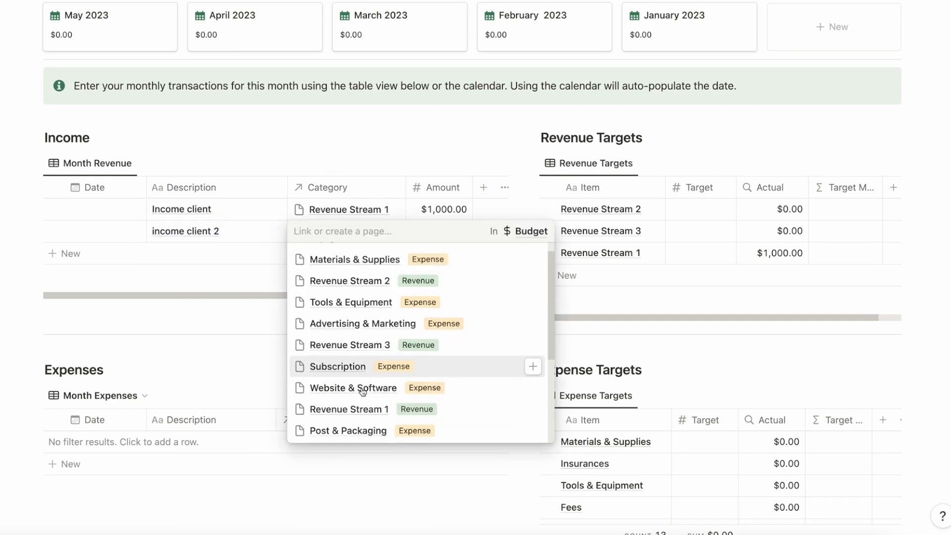
click(338, 285)
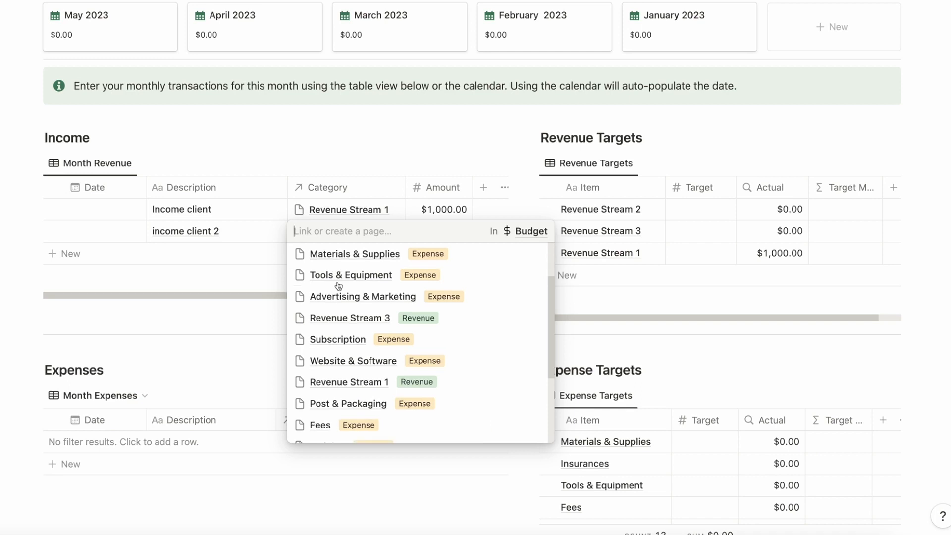
click(179, 273)
click(443, 230)
text(5000)
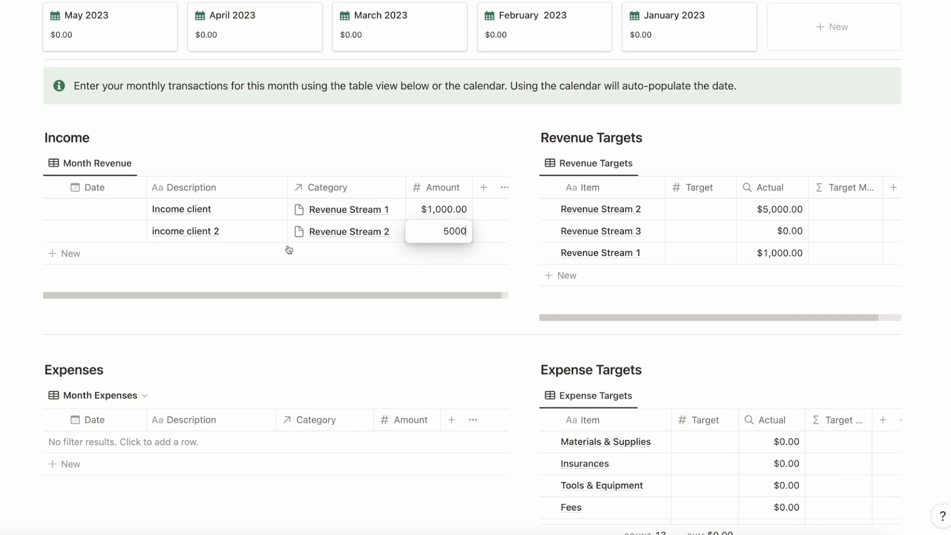
key(Return)
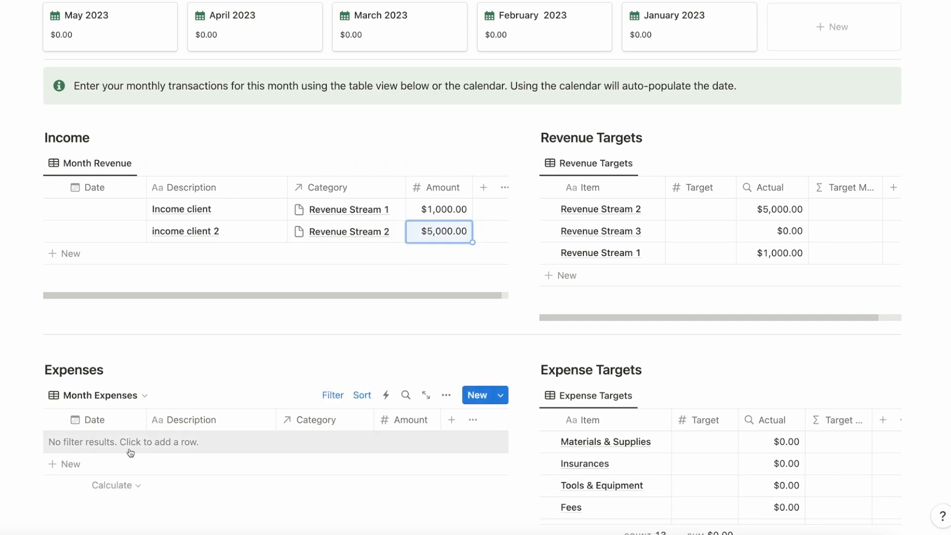
Add an Expenses row described as "office rent" with category Office Expenses and an amount of 500.
click(78, 464)
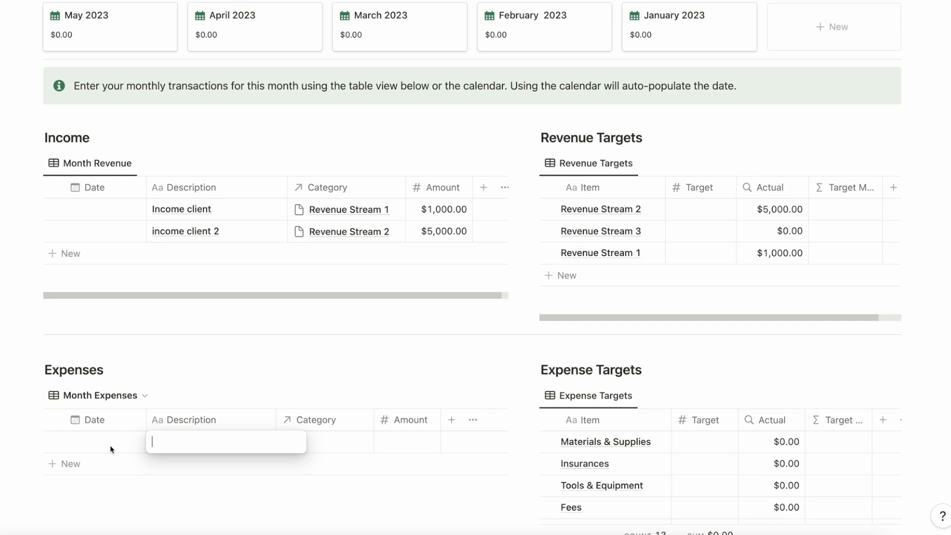
text(office rent)
click(325, 447)
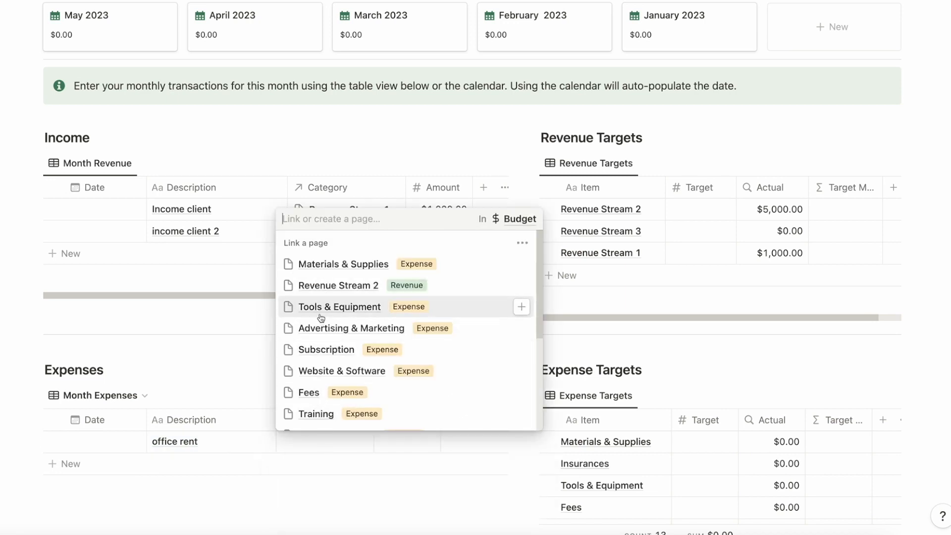
scroll(321, 318, down, 5)
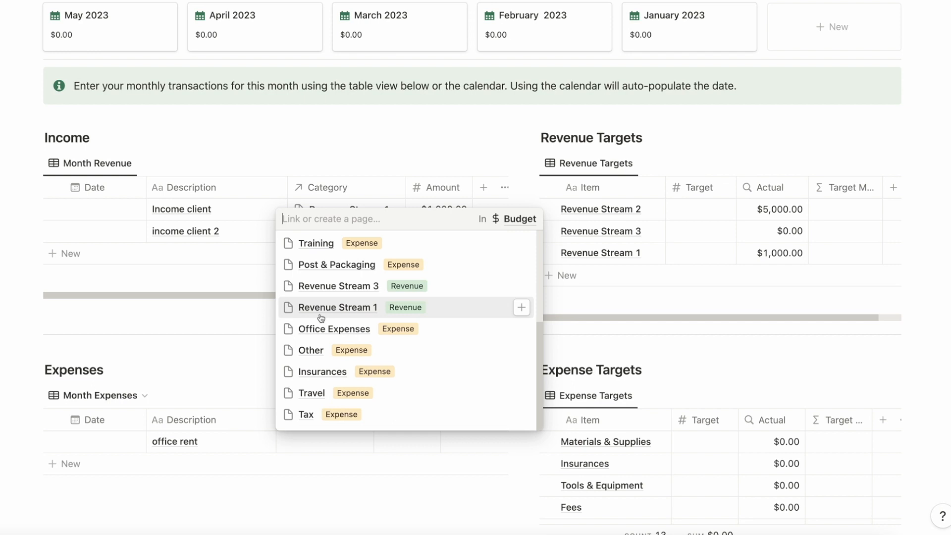
click(321, 329)
click(238, 372)
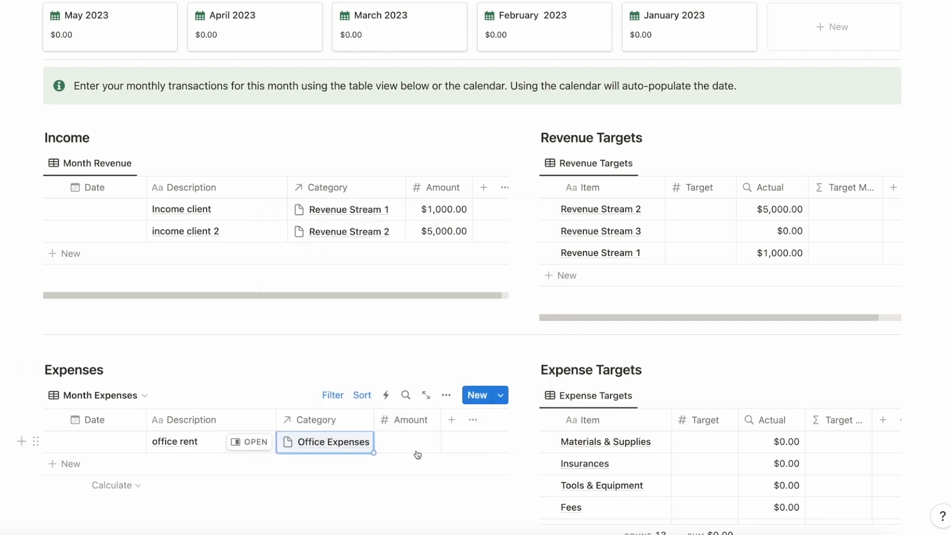
click(414, 441)
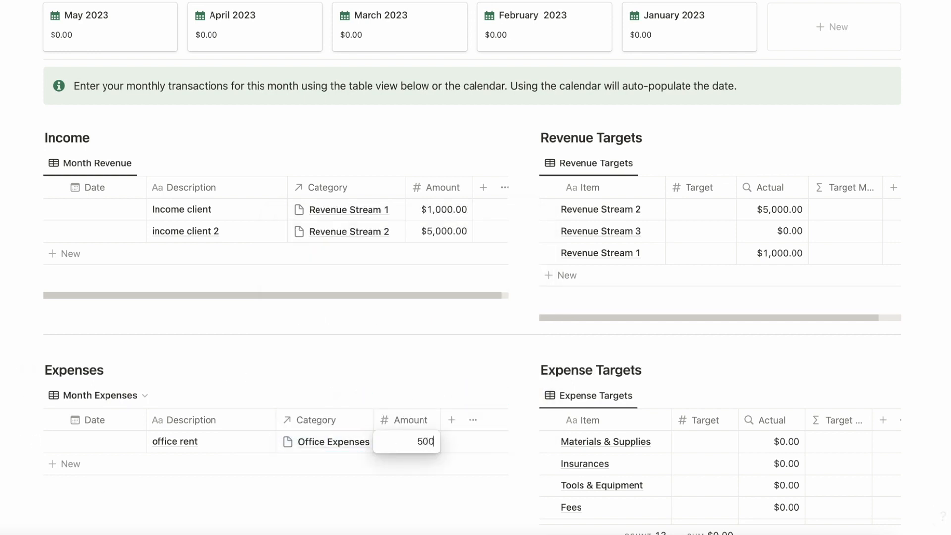
text(500)
key(Return)
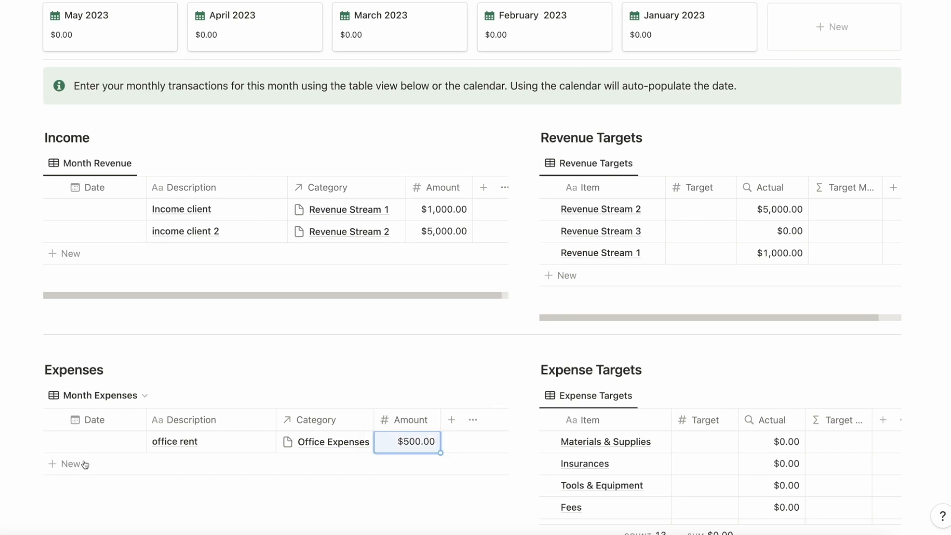
Review the Revenue Targets and Expense Targets tables, plus November 2023's profit and Profit First allocation properties.
scroll(178, 464, down, 2)
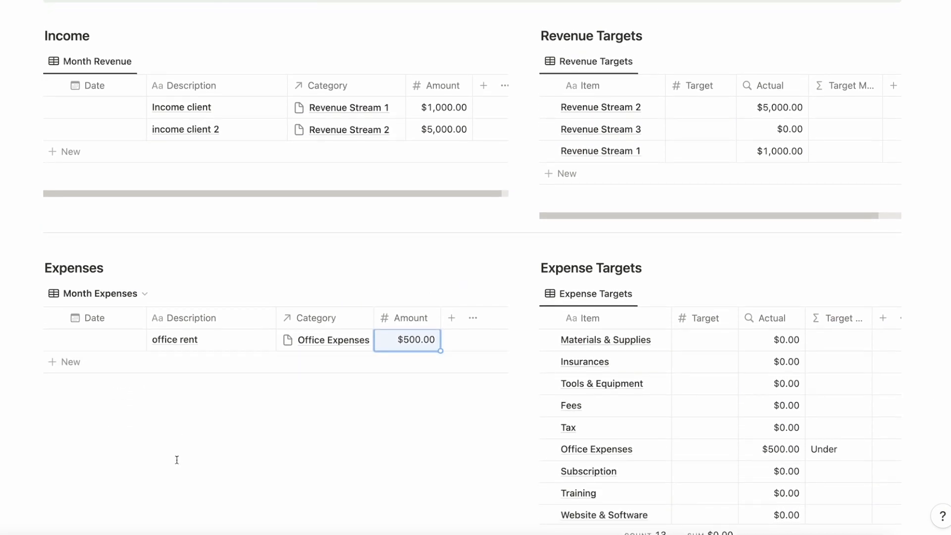
scroll(176, 460, down, 3)
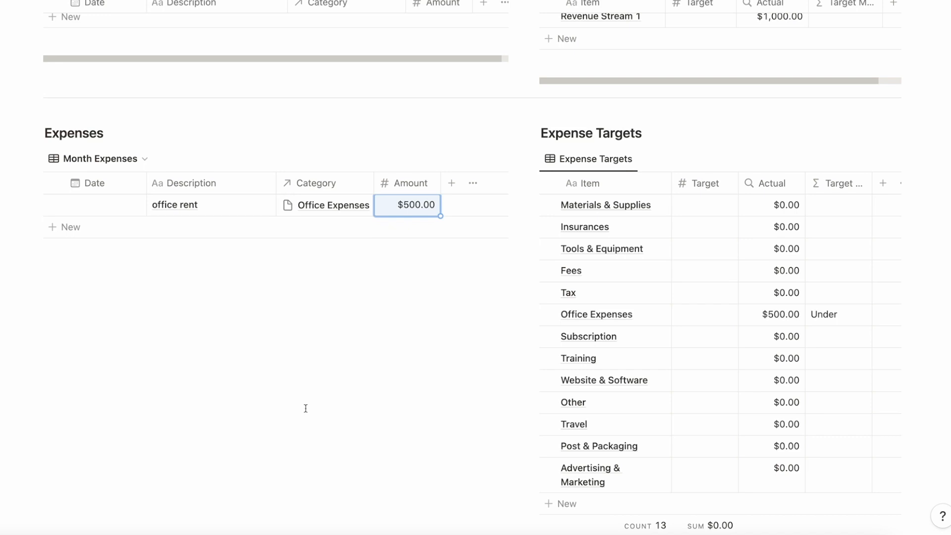
scroll(285, 318, up, 4)
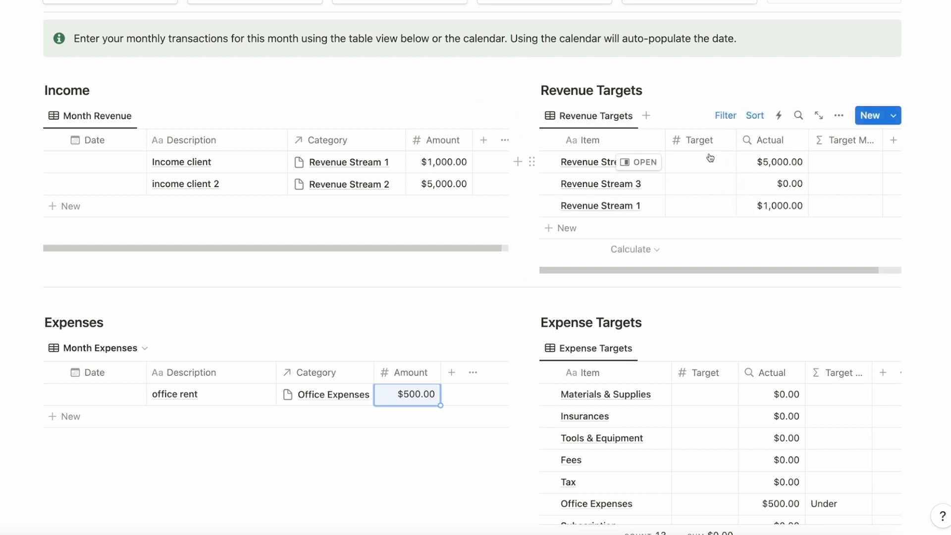
scroll(708, 178, down, 5)
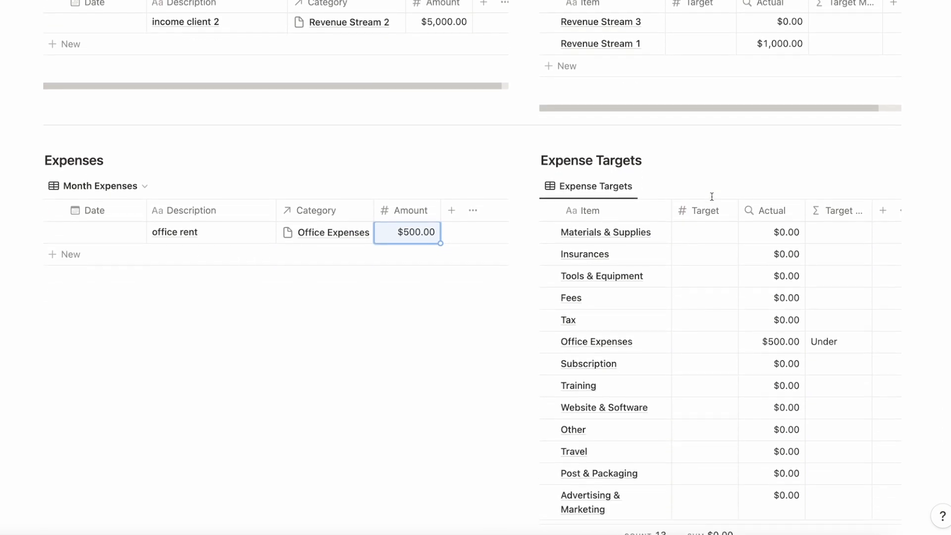
scroll(712, 197, down, 3)
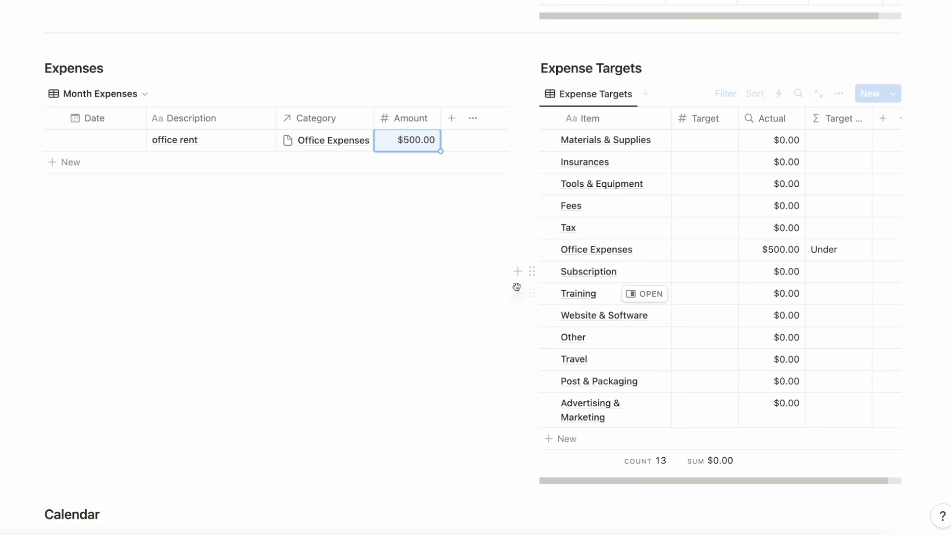
scroll(515, 285, up, 20)
scroll(517, 287, down, 20)
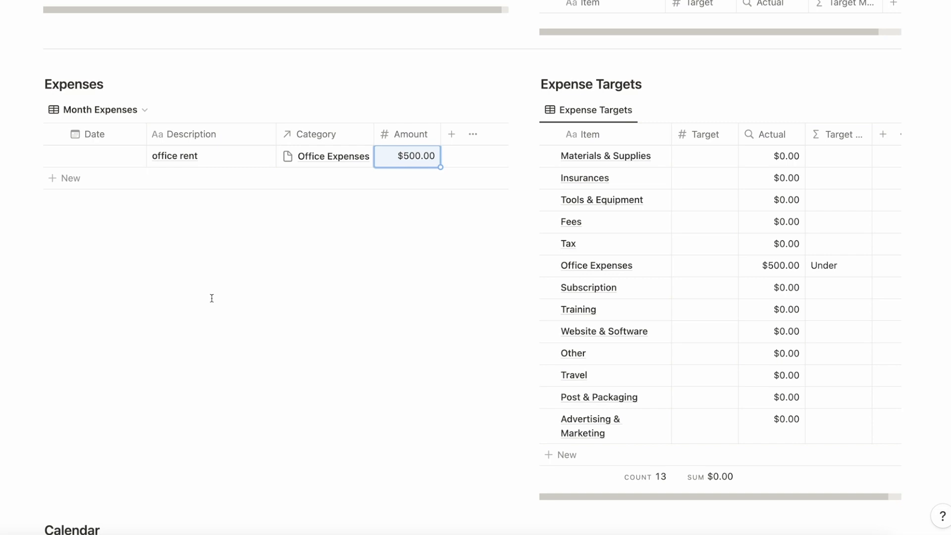
scroll(254, 311, up, 20)
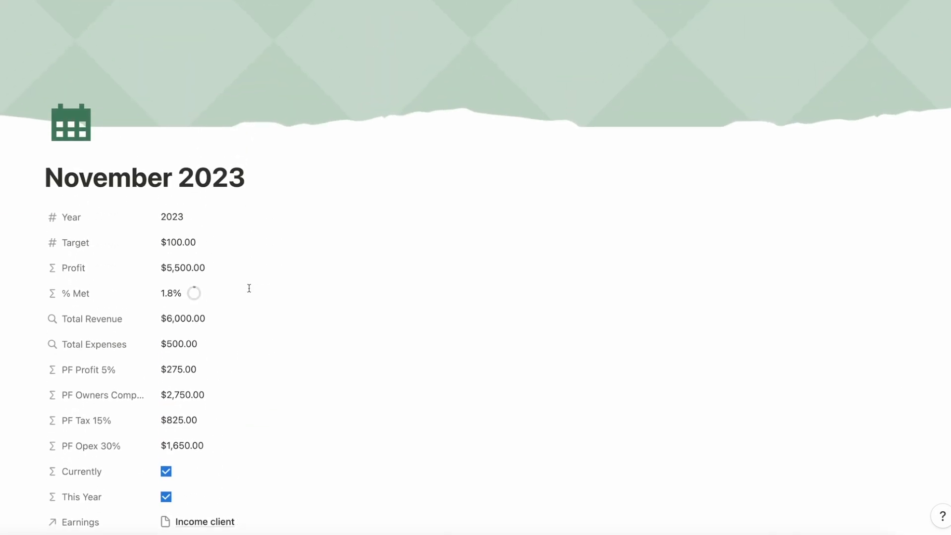
Return to the Finance Dashboard and review the annual summary, current month card and Transactions section.
scroll(249, 289, up, 1)
scroll(435, 307, down, 15)
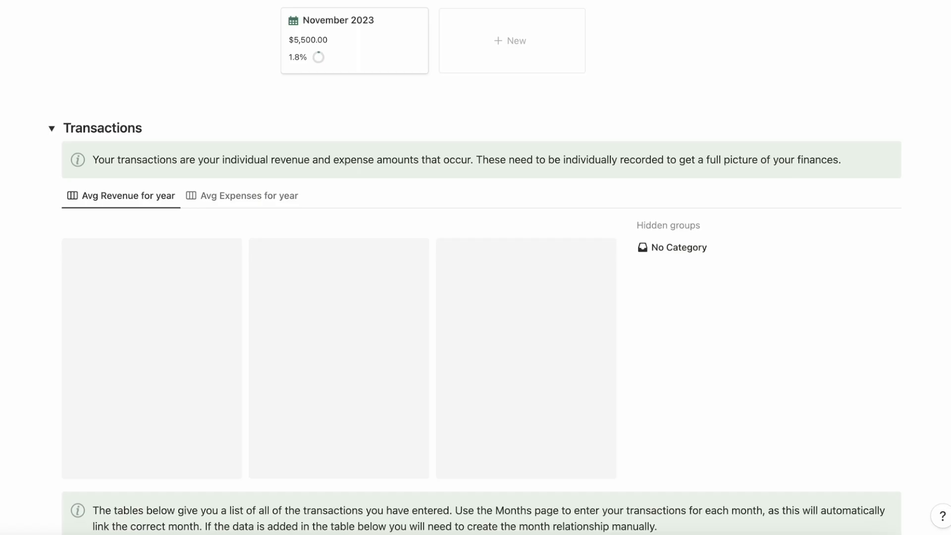
scroll(435, 307, up, 4)
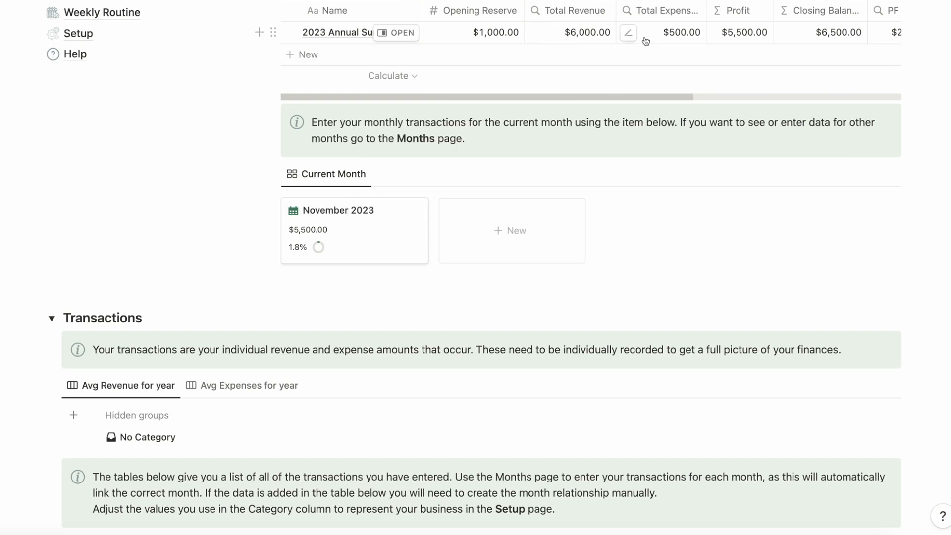
Review the Finance Dashboard's current year summary, plus the profit and Profit First allocation properties on the November 2023 page.
scroll(557, 59, up, 5)
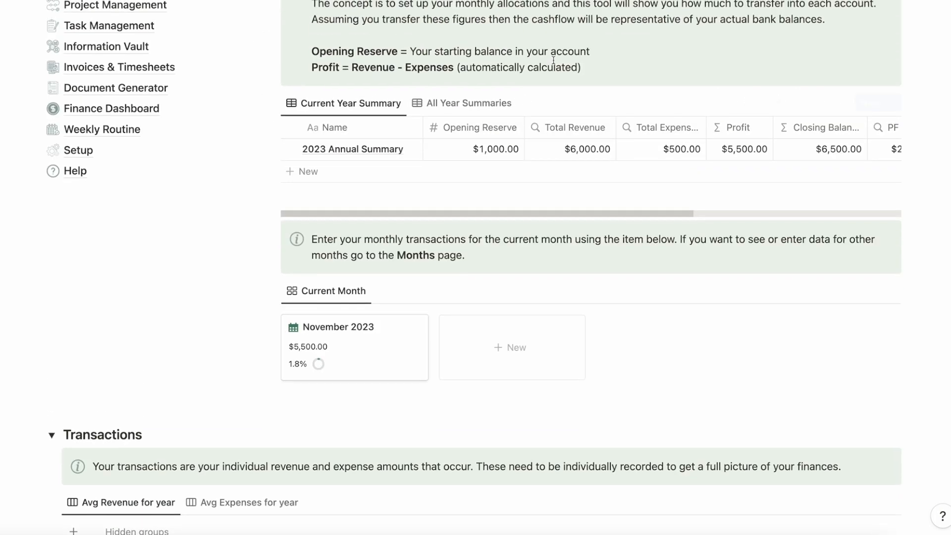
scroll(297, 297, down, 2)
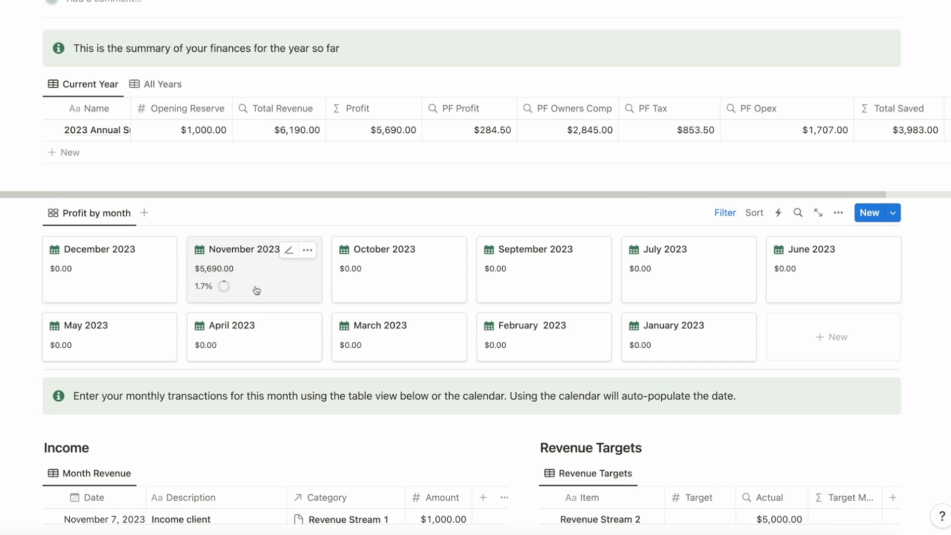
scroll(256, 290, up, 3)
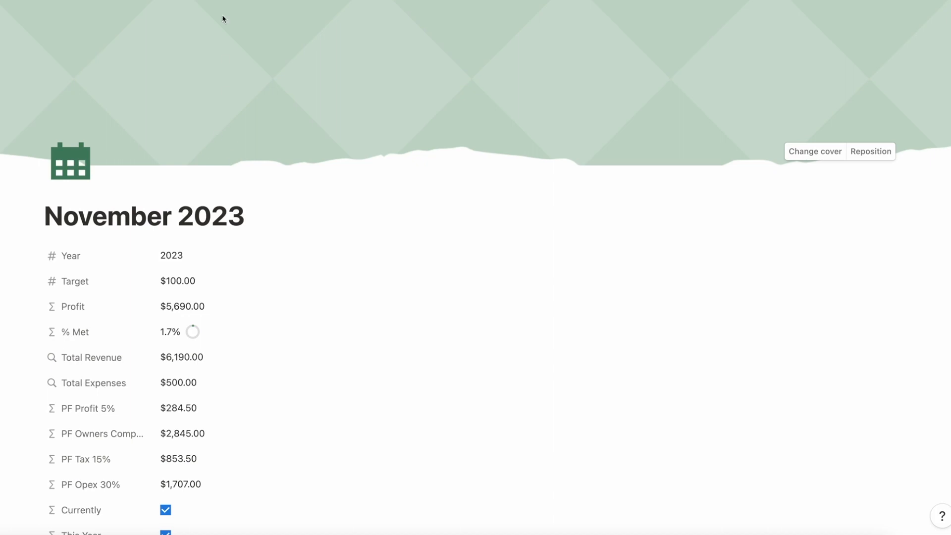
Return to the Finance Dashboard and review the current year summary and the transactions by revenue stream, including the All Revenue and All Spending tables.
key(super+[)
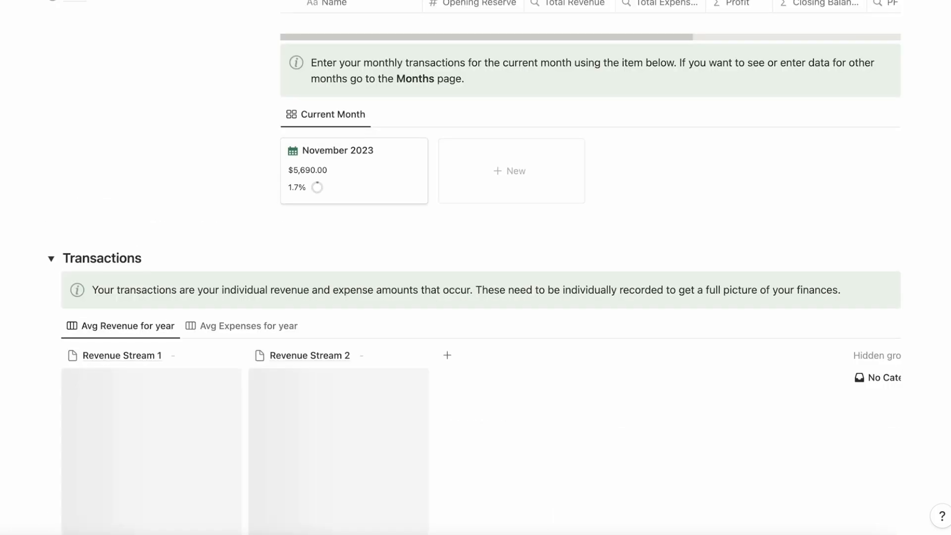
scroll(450, 270, up, 7)
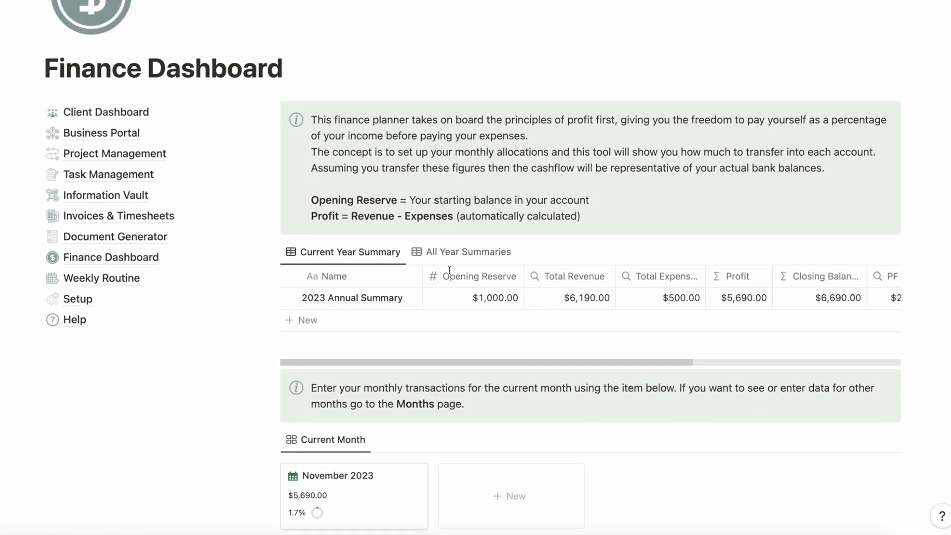
scroll(451, 274, down, 9)
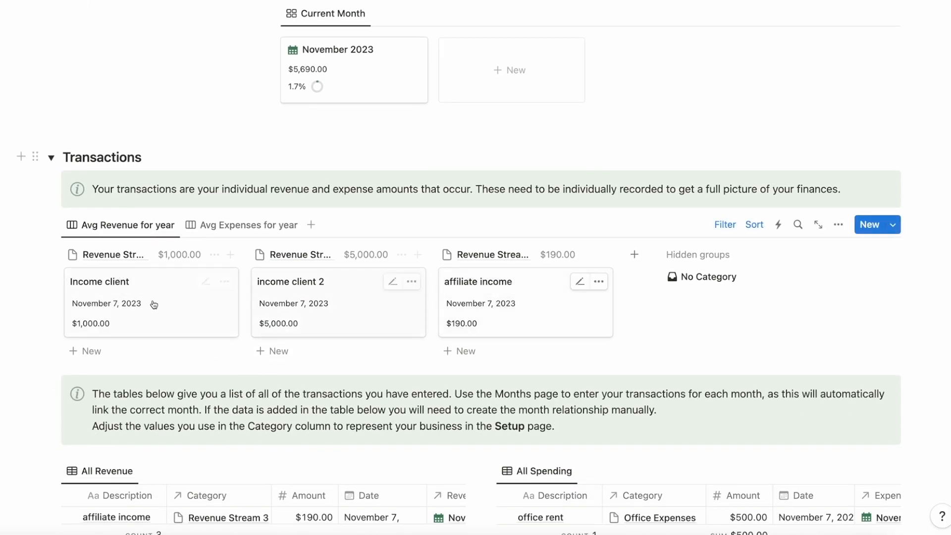
scroll(143, 339, down, 5)
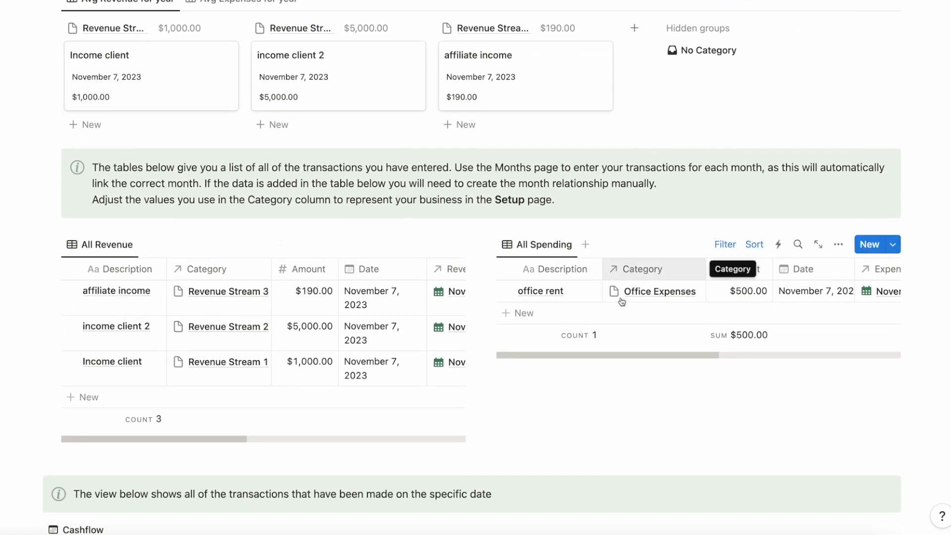
Examine the Cashflow calendar's November 2023 transactions alongside the All Revenue and All Spending tables.
scroll(619, 330, down, 14)
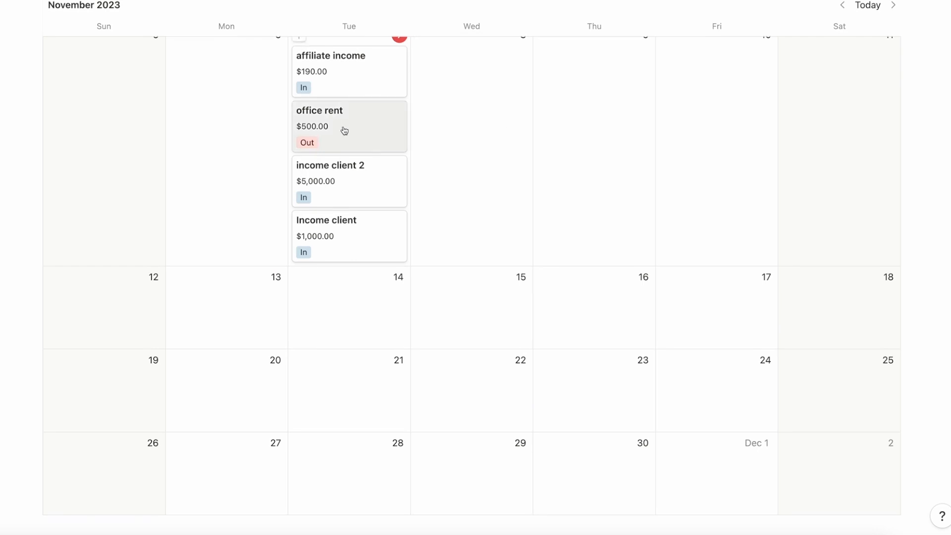
scroll(343, 238, up, 5)
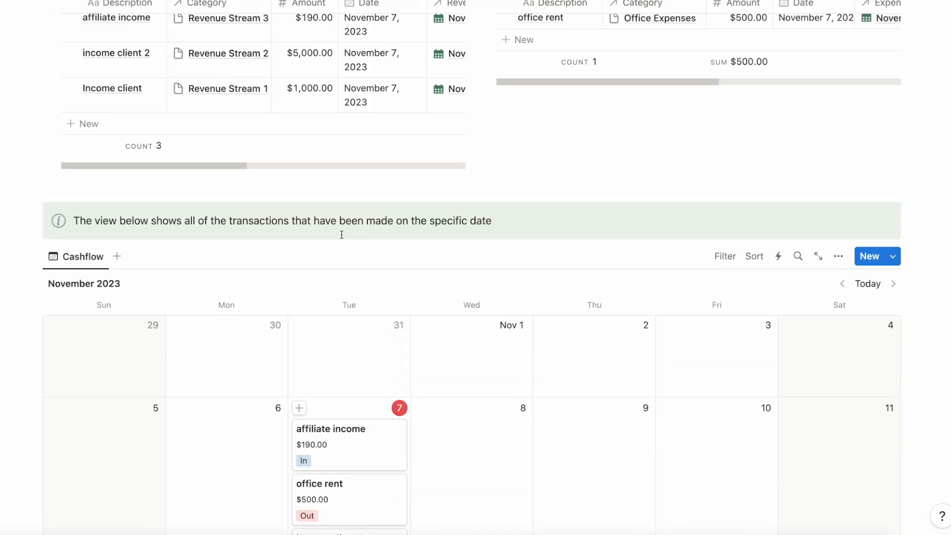
scroll(341, 234, down, 3)
scroll(341, 234, down, 8)
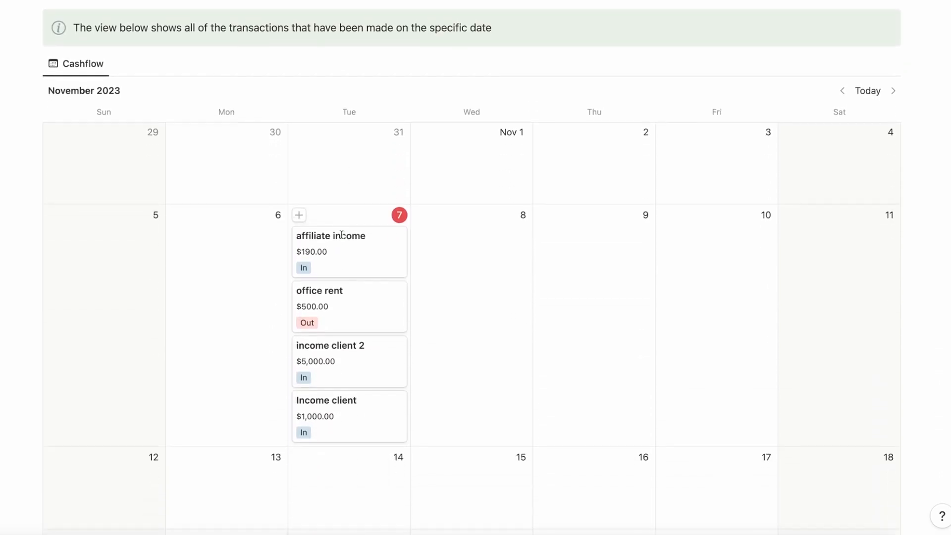
scroll(342, 238, up, 10)
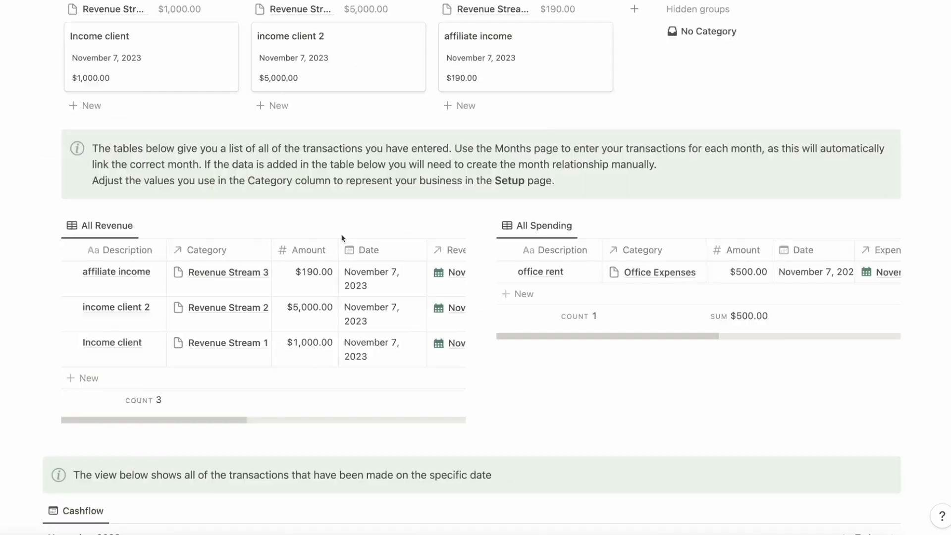